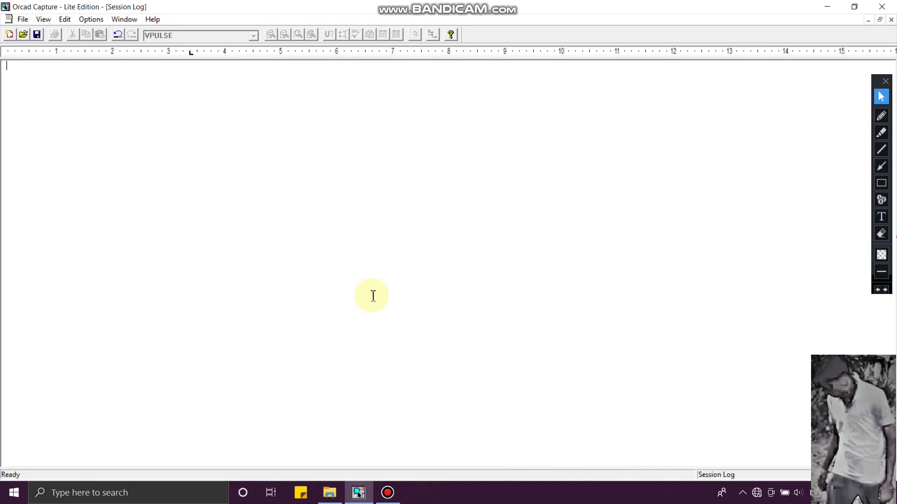
Open the project Integrator.opj from the Square to Triangular folder
{"action": "left_click", "coordinate": [27, 24]}
{"action": "mouse_move", "coordinate": [190, 48]}
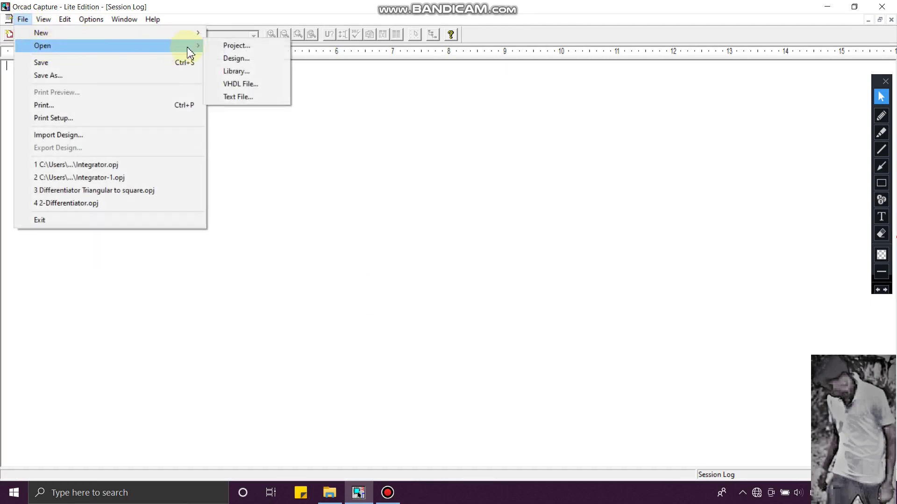
{"action": "left_click", "coordinate": [236, 47]}
{"action": "left_click", "coordinate": [343, 148]}
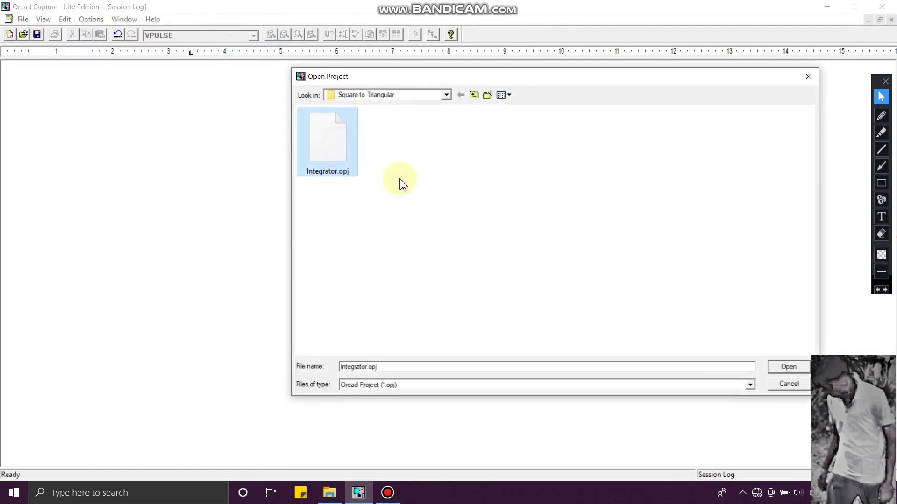
{"action": "left_click", "coordinate": [789, 368]}
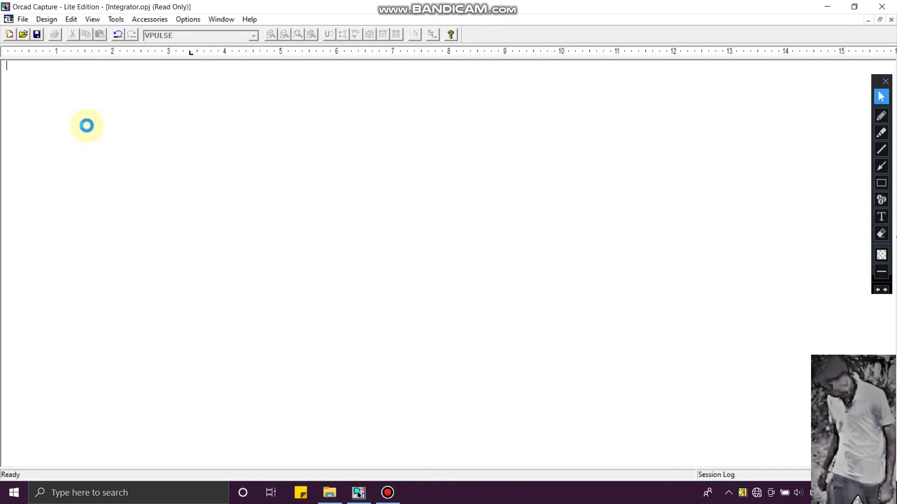
Open PAGE1 of SCHEMATIC1 in the integrator.dsn design
{"action": "double_click", "coordinate": [71, 105]}
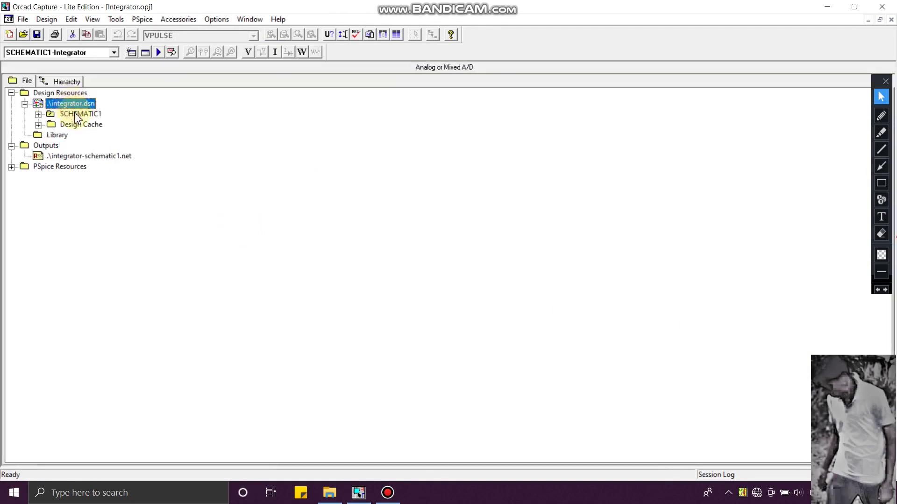
{"action": "double_click", "coordinate": [70, 114]}
{"action": "double_click", "coordinate": [78, 124]}
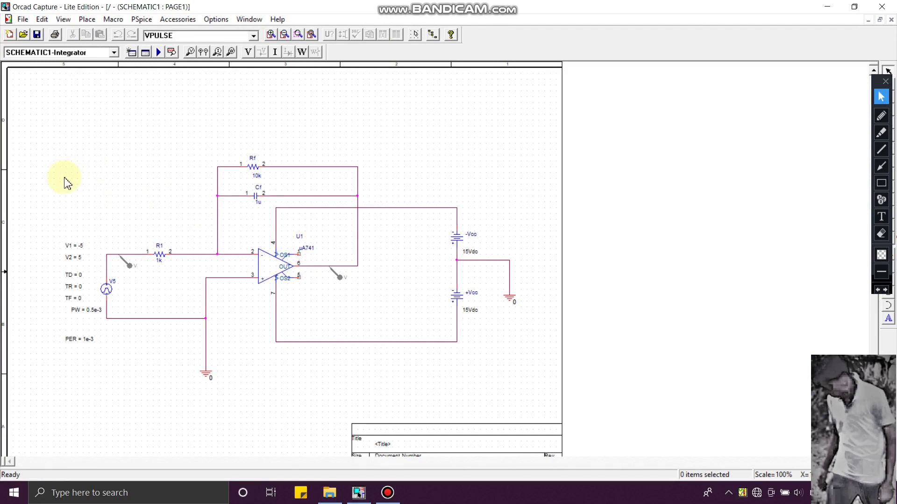
Place a VPULSE part from the SOURCE library in the empty area above the two 15Vdc supplies
{"action": "left_click", "coordinate": [260, 266]}
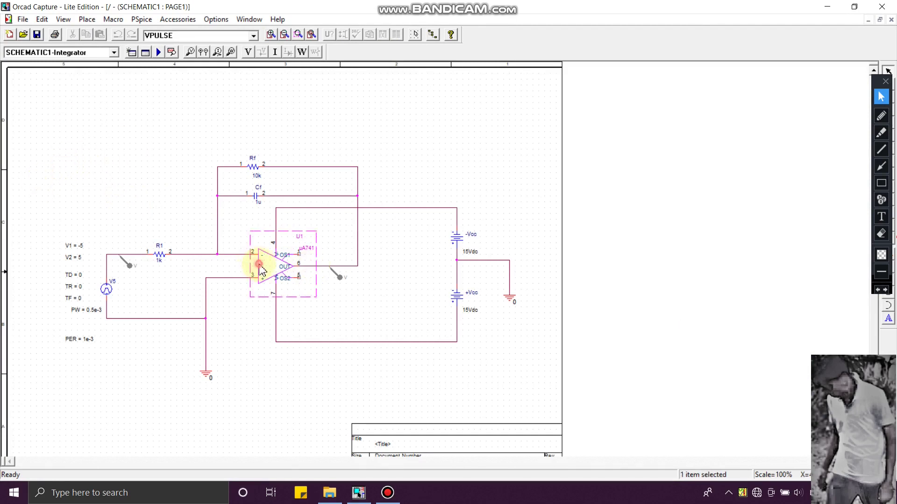
{"action": "left_click", "coordinate": [87, 19]}
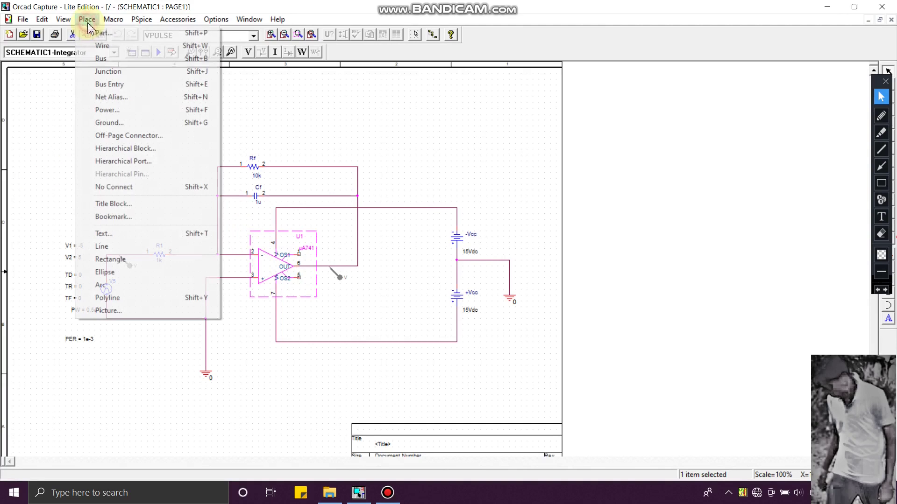
{"action": "left_click", "coordinate": [100, 33]}
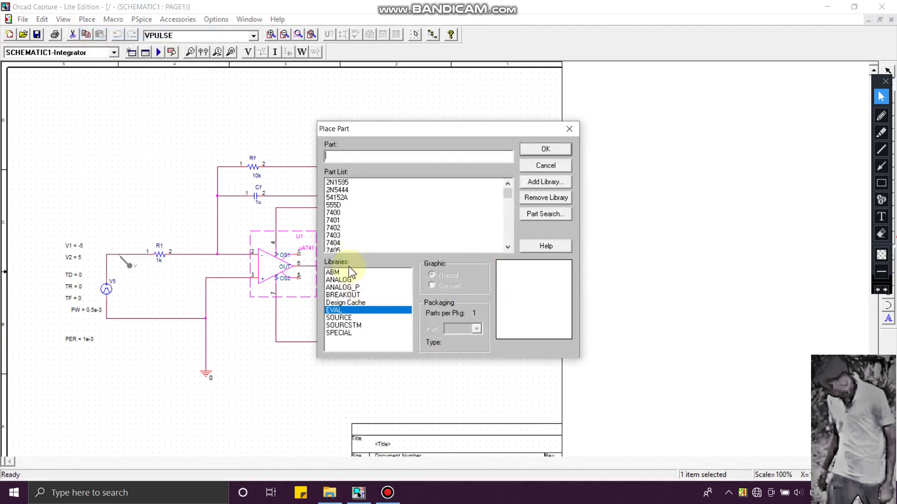
{"action": "left_click_drag", "start_coordinate": [516, 214], "coordinate": [430, 252]}
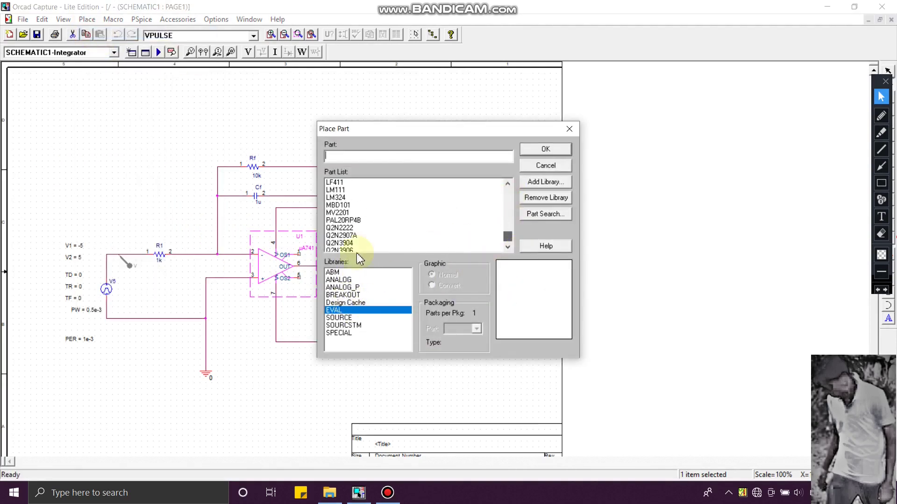
{"action": "mouse_move", "coordinate": [507, 240]}
{"action": "left_mouse_down"}
{"action": "mouse_move", "coordinate": [510, 219]}
{"action": "mouse_move", "coordinate": [512, 250]}
{"action": "left_mouse_up"}
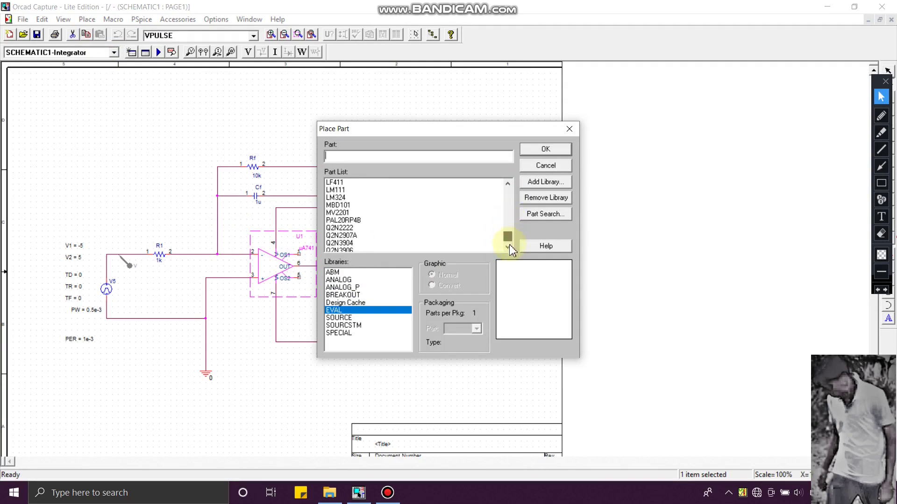
{"action": "left_click", "coordinate": [350, 302]}
{"action": "left_click", "coordinate": [355, 318]}
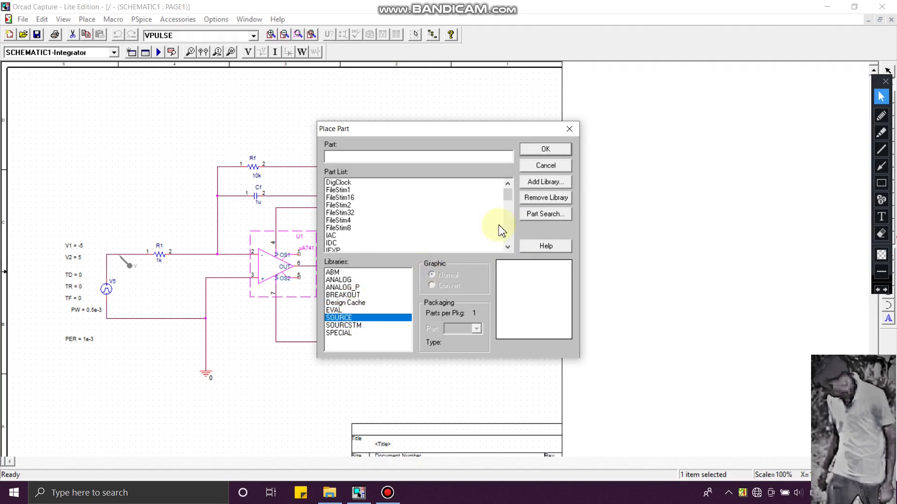
{"action": "left_click_drag", "start_coordinate": [509, 199], "coordinate": [508, 236]}
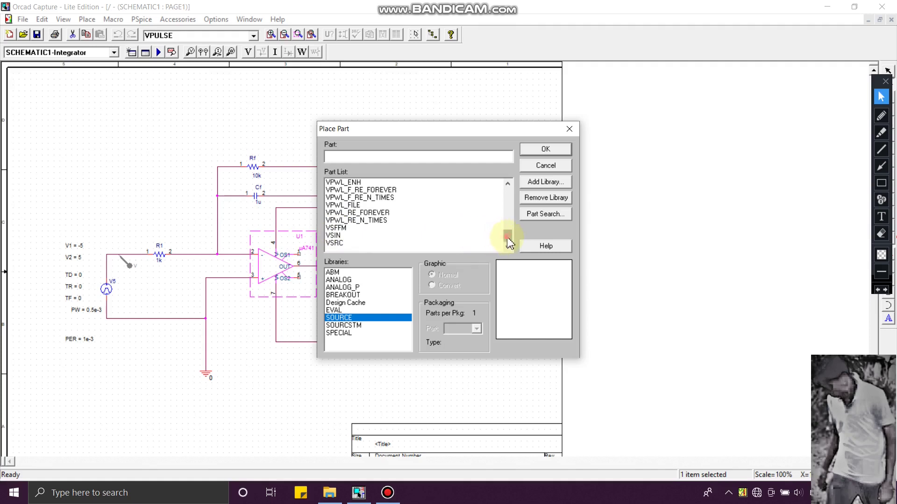
{"action": "scroll", "coordinate": [509, 242], "scroll_direction": "up", "scroll_amount": 2}
{"action": "left_click", "coordinate": [343, 206]}
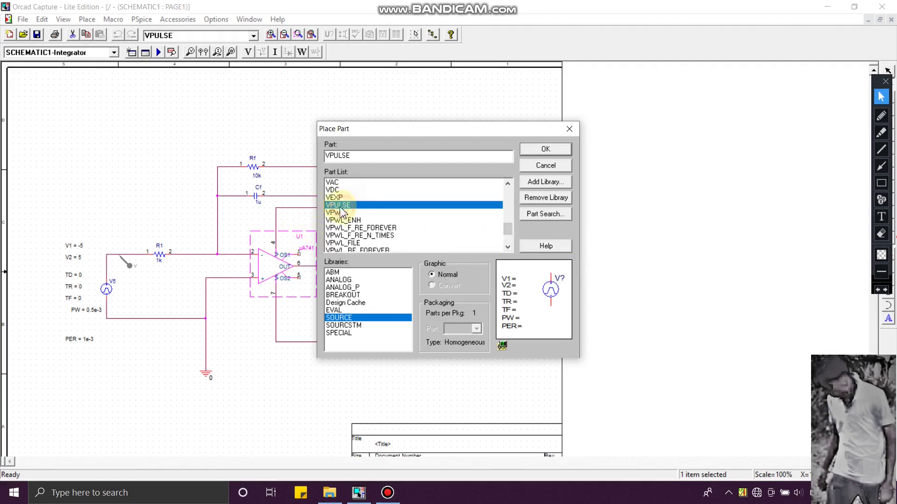
{"action": "left_click", "coordinate": [545, 149]}
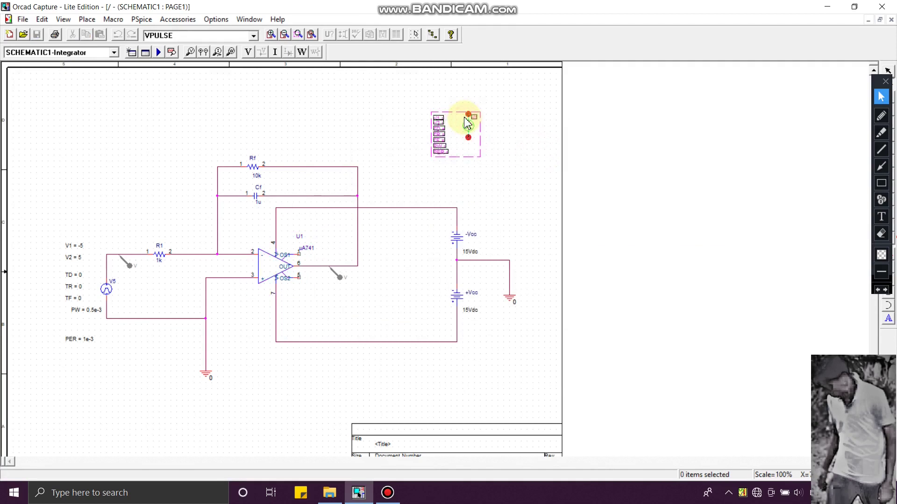
{"action": "left_click", "coordinate": [467, 123]}
{"action": "key", "text": "Escape"}
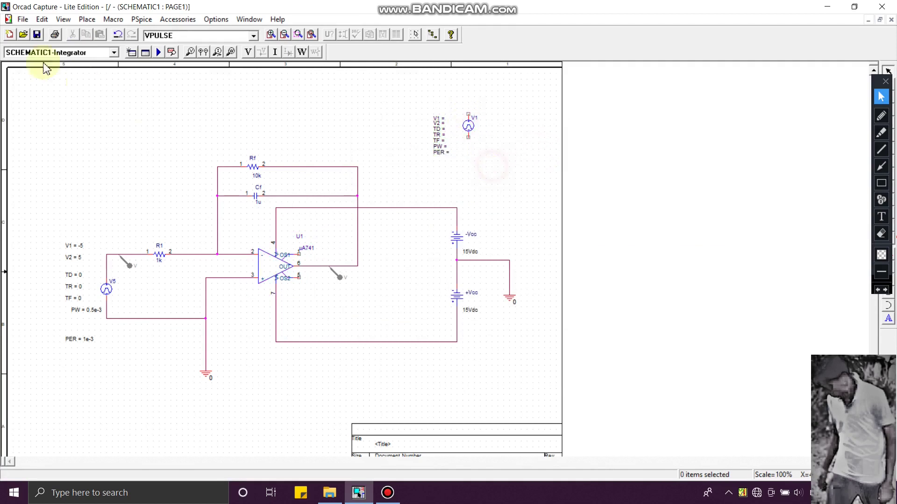
Look up the uA741 op-amp in the EVAL part library
{"action": "left_click", "coordinate": [86, 19]}
{"action": "left_click", "coordinate": [94, 34]}
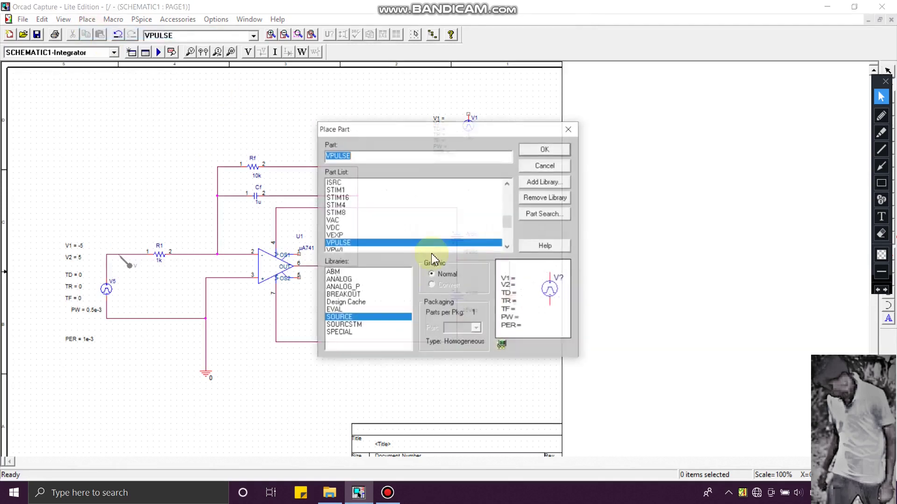
{"action": "left_click", "coordinate": [363, 310]}
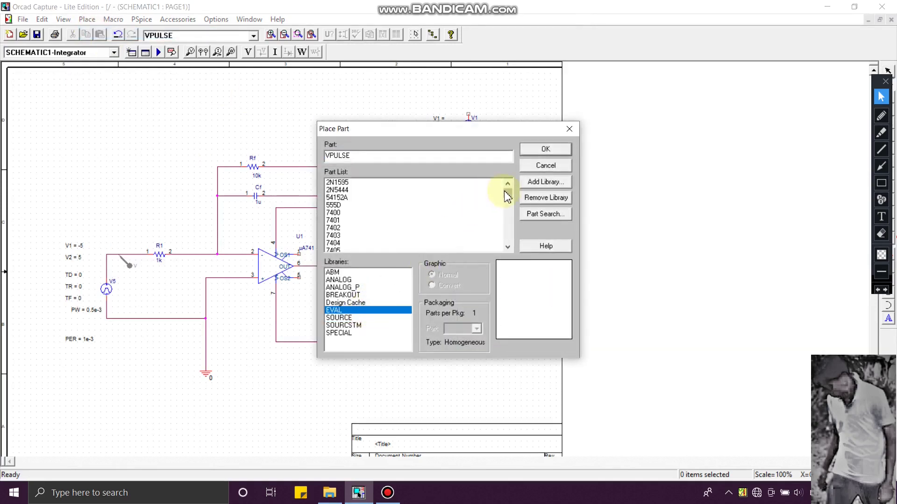
{"action": "left_click_drag", "start_coordinate": [511, 223], "coordinate": [506, 243]}
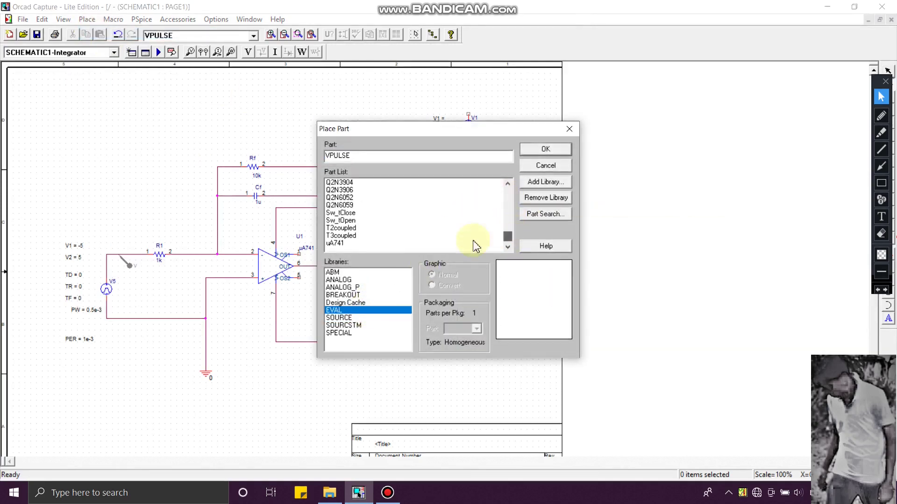
{"action": "left_click", "coordinate": [343, 244]}
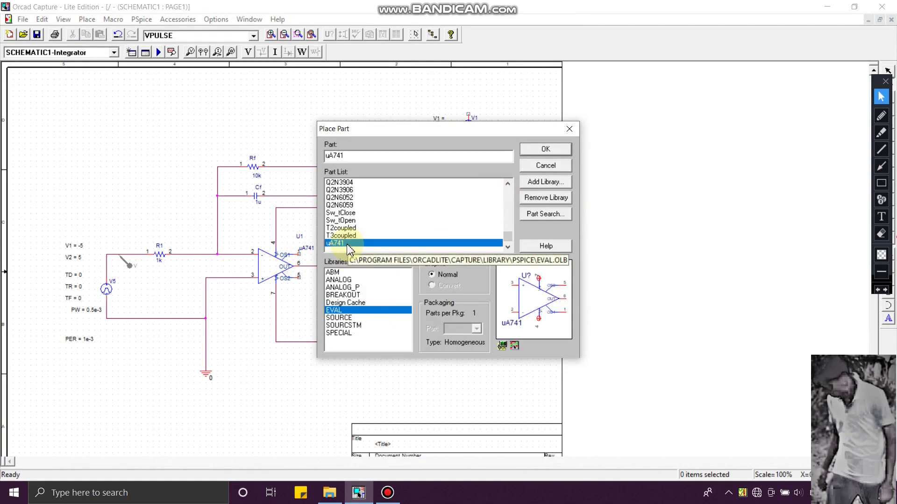
{"action": "left_click", "coordinate": [545, 151]}
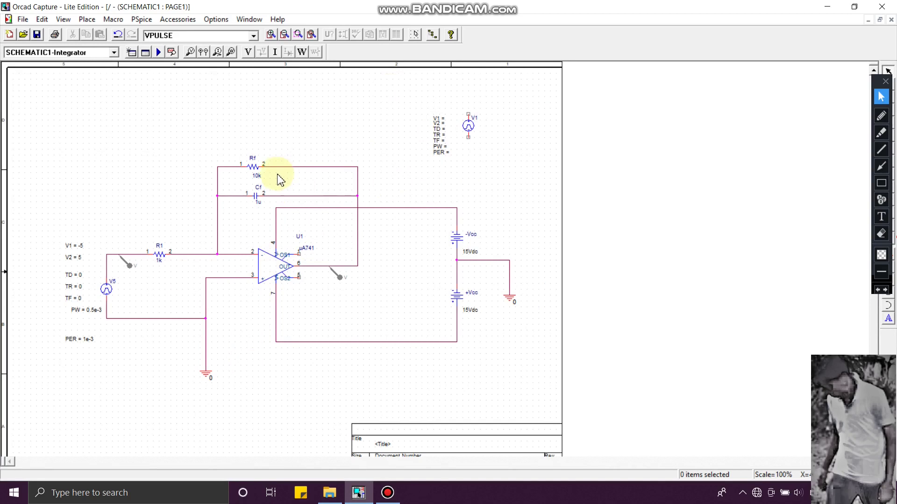
Move the V1 = parameter label of the unconnected pulse source up, clear of its other labels
{"action": "left_click", "coordinate": [469, 129]}
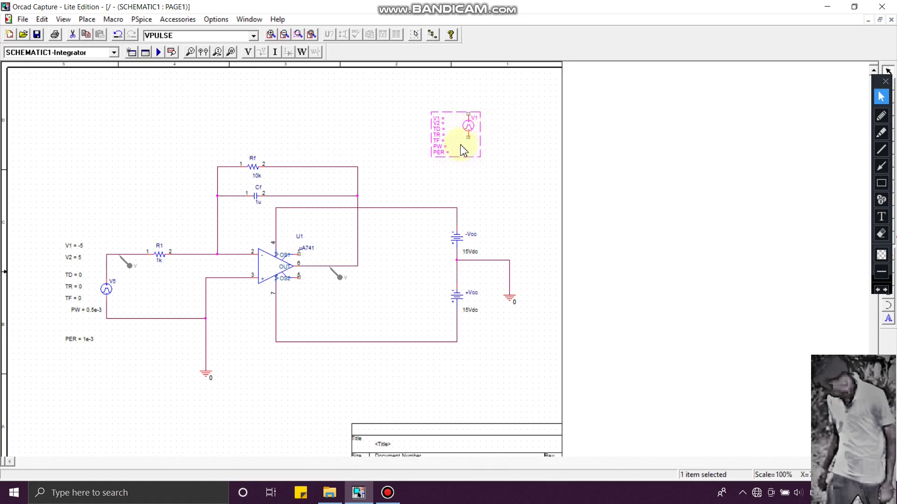
{"action": "left_click", "coordinate": [481, 189]}
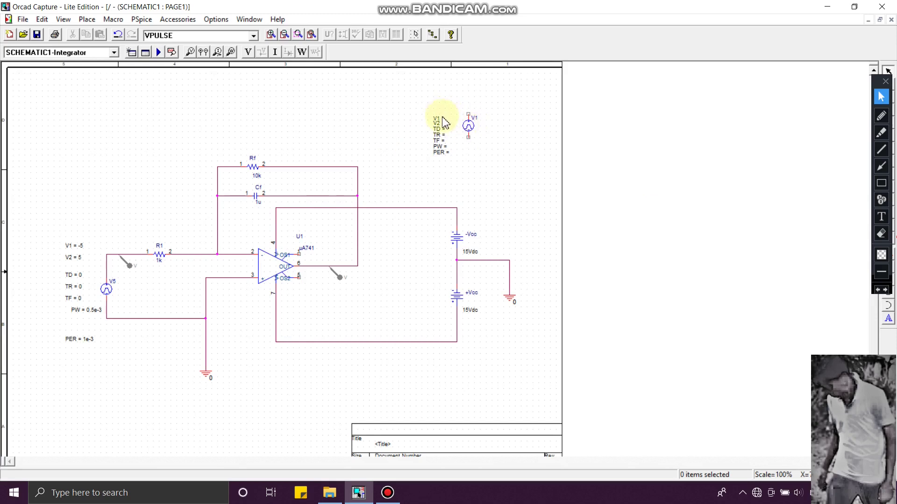
{"action": "left_click_drag", "start_coordinate": [443, 120], "coordinate": [432, 99]}
{"action": "left_click", "coordinate": [399, 104]}
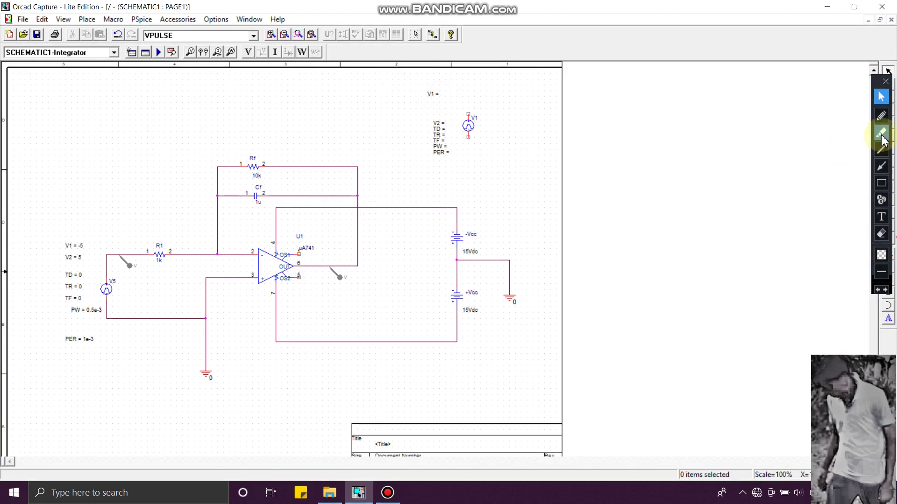
Sketch a red square wave on a baseline beside the schematic and mark its positive amplitude as 5
{"action": "left_click", "coordinate": [881, 117]}
{"action": "left_click_drag", "start_coordinate": [585, 271], "coordinate": [860, 264]}
{"action": "mouse_move", "coordinate": [613, 270]}
{"action": "left_mouse_down"}
{"action": "mouse_move", "coordinate": [636, 191]}
{"action": "mouse_move", "coordinate": [685, 247]}
{"action": "mouse_move", "coordinate": [691, 351]}
{"action": "mouse_move", "coordinate": [779, 351]}
{"action": "mouse_move", "coordinate": [774, 267]}
{"action": "left_mouse_up"}
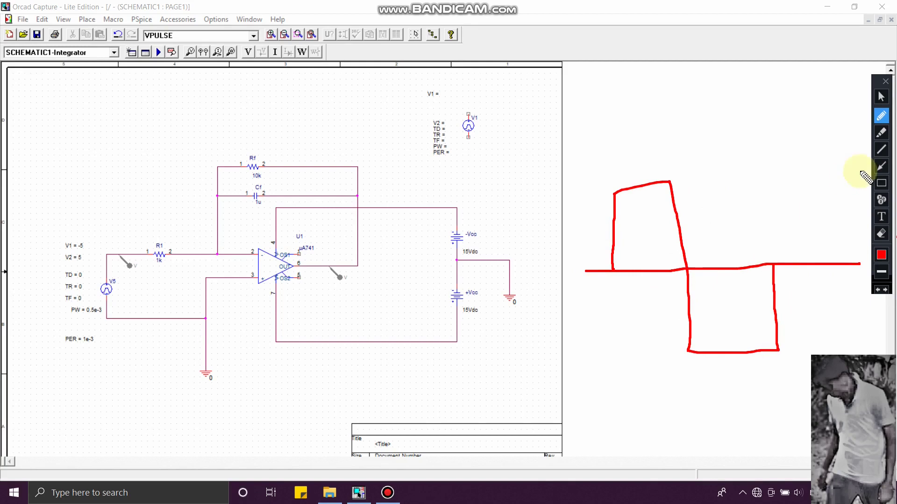
{"action": "left_click", "coordinate": [709, 175]}
{"action": "left_click_drag", "start_coordinate": [709, 176], "coordinate": [723, 265]}
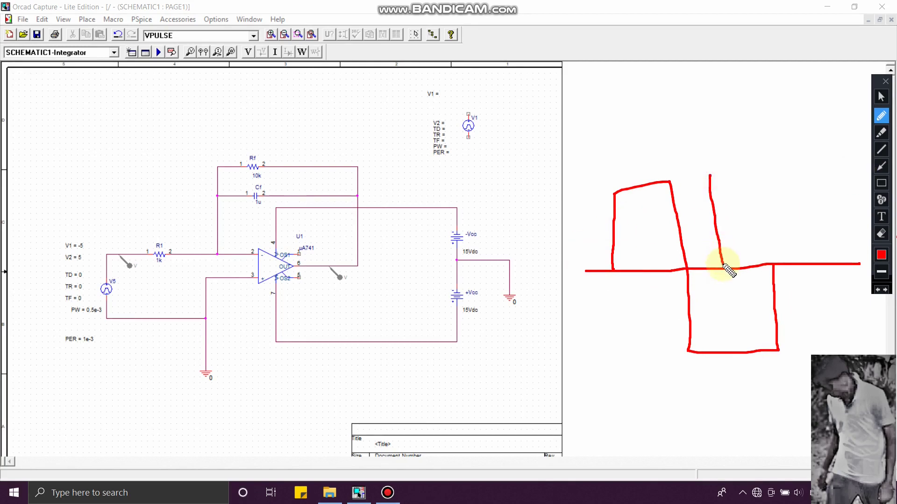
{"action": "left_click_drag", "start_coordinate": [693, 177], "coordinate": [741, 164]}
{"action": "left_click_drag", "start_coordinate": [711, 263], "coordinate": [744, 262]}
{"action": "mouse_move", "coordinate": [732, 212]}
{"action": "left_mouse_down"}
{"action": "mouse_move", "coordinate": [740, 226]}
{"action": "mouse_move", "coordinate": [725, 206]}
{"action": "mouse_move", "coordinate": [744, 191]}
{"action": "left_mouse_up"}
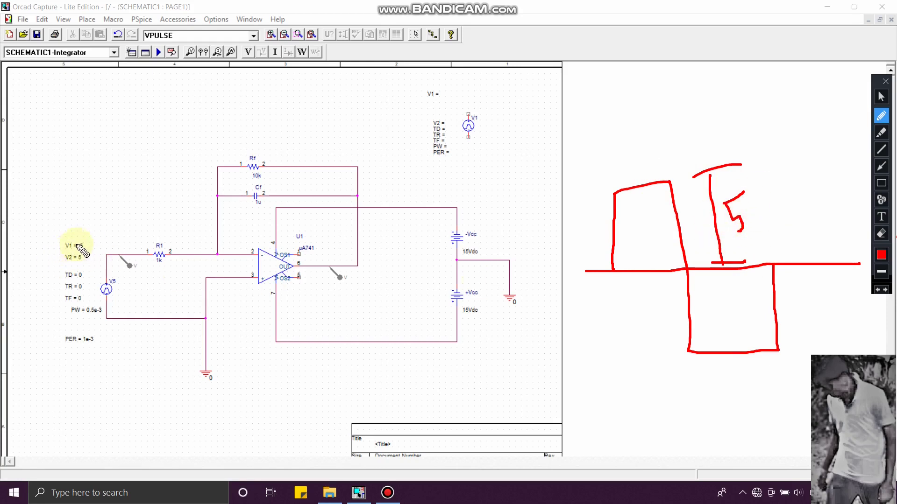
Mark the negative half of the sketched square wave with an amplitude of -5
{"action": "left_click_drag", "start_coordinate": [666, 281], "coordinate": [665, 342]}
{"action": "left_click", "coordinate": [695, 279]}
{"action": "left_click_drag", "start_coordinate": [656, 279], "coordinate": [680, 277]}
{"action": "left_click_drag", "start_coordinate": [659, 346], "coordinate": [704, 341]}
{"action": "mouse_move", "coordinate": [599, 329]}
{"action": "left_mouse_down"}
{"action": "mouse_move", "coordinate": [631, 303]}
{"action": "mouse_move", "coordinate": [640, 318]}
{"action": "left_mouse_up"}
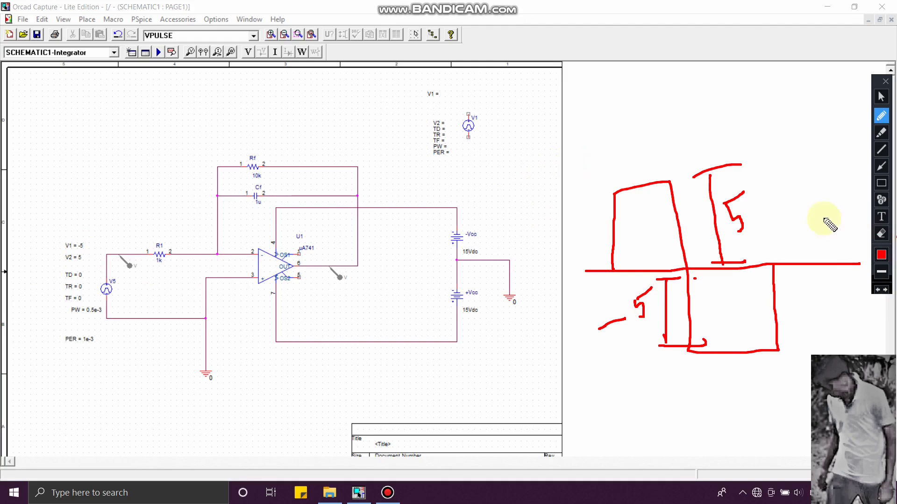
Erase the whole square wave sketch beside the schematic and return to the selection pointer
{"action": "left_click", "coordinate": [881, 235]}
{"action": "mouse_move", "coordinate": [574, 156]}
{"action": "left_mouse_down"}
{"action": "mouse_move", "coordinate": [840, 298]}
{"action": "mouse_move", "coordinate": [894, 358]}
{"action": "left_mouse_up"}
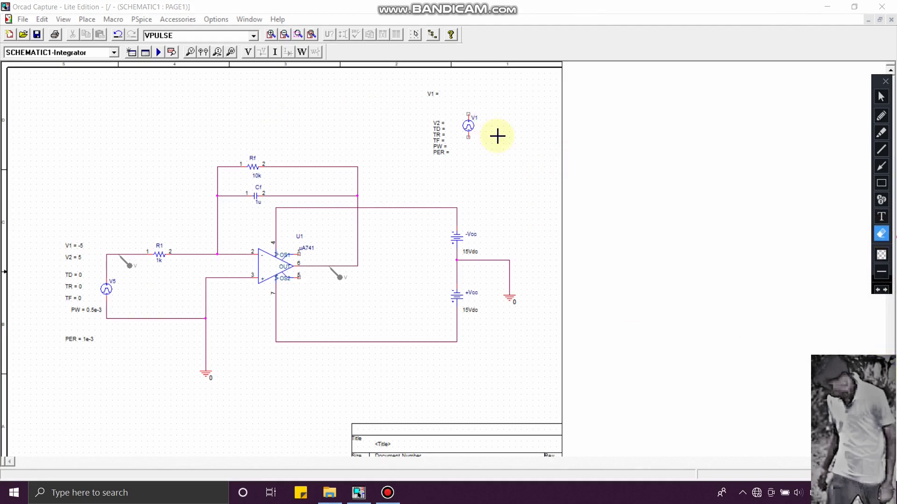
{"action": "left_click", "coordinate": [881, 97]}
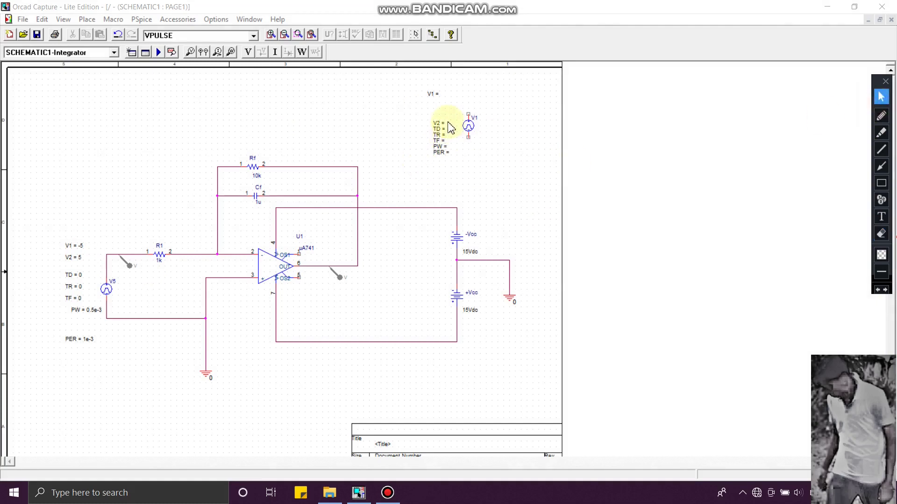
Spread out the V2, TD and TR parameter labels of the unconnected pulse source
{"action": "left_click_drag", "start_coordinate": [439, 126], "coordinate": [386, 117]}
{"action": "left_click", "coordinate": [475, 186]}
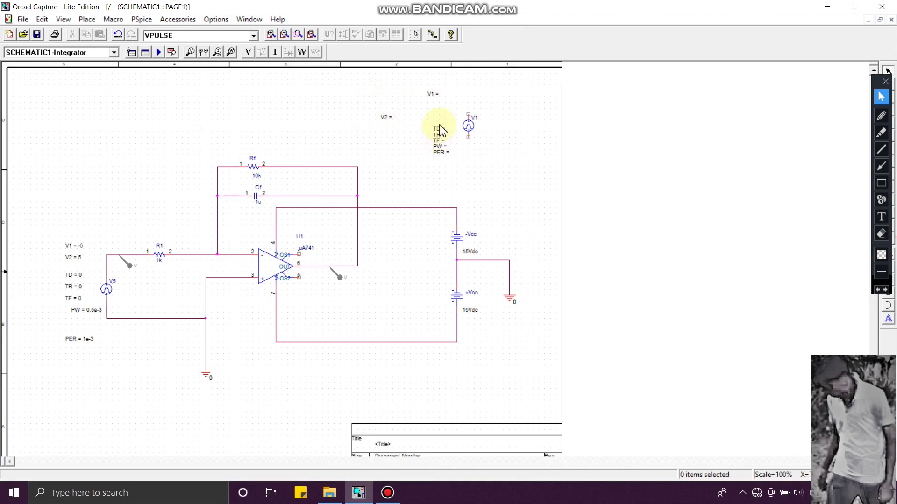
{"action": "left_click_drag", "start_coordinate": [434, 133], "coordinate": [406, 132]}
{"action": "left_click", "coordinate": [417, 154]}
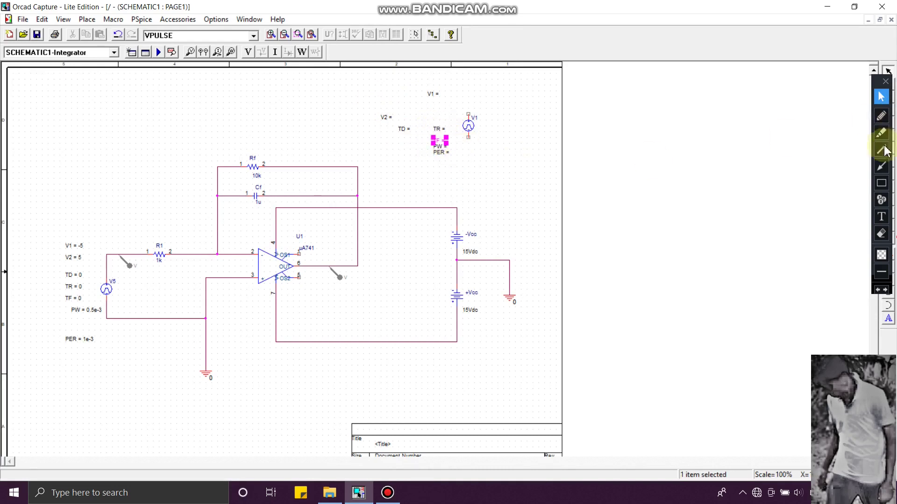
Sketch a red horizontal baseline beside the schematic and one full period of a green square wave across it
{"action": "left_click", "coordinate": [879, 118]}
{"action": "left_click_drag", "start_coordinate": [572, 270], "coordinate": [850, 267]}
{"action": "left_click", "coordinate": [881, 255]}
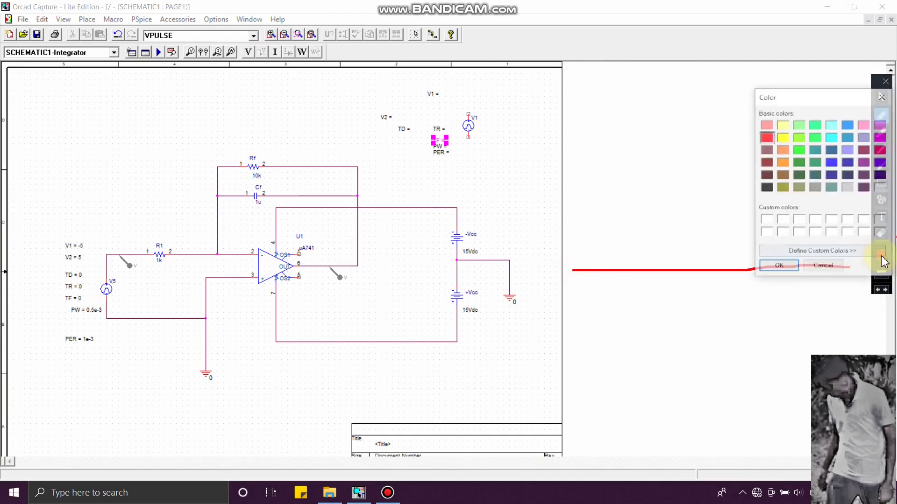
{"action": "left_click", "coordinate": [799, 138]}
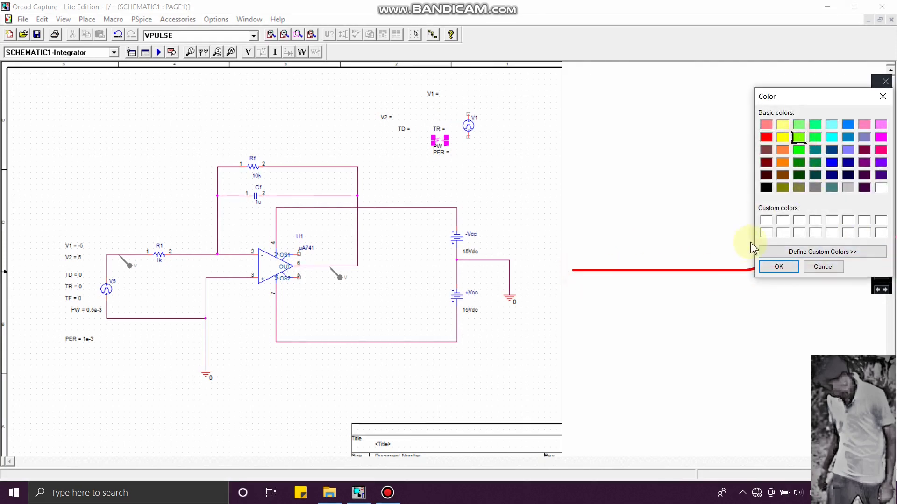
{"action": "left_click", "coordinate": [777, 266]}
{"action": "mouse_move", "coordinate": [600, 271]}
{"action": "left_mouse_down"}
{"action": "mouse_move", "coordinate": [586, 186]}
{"action": "mouse_move", "coordinate": [675, 182]}
{"action": "mouse_move", "coordinate": [706, 341]}
{"action": "mouse_move", "coordinate": [768, 359]}
{"action": "mouse_move", "coordinate": [776, 260]}
{"action": "left_mouse_up"}
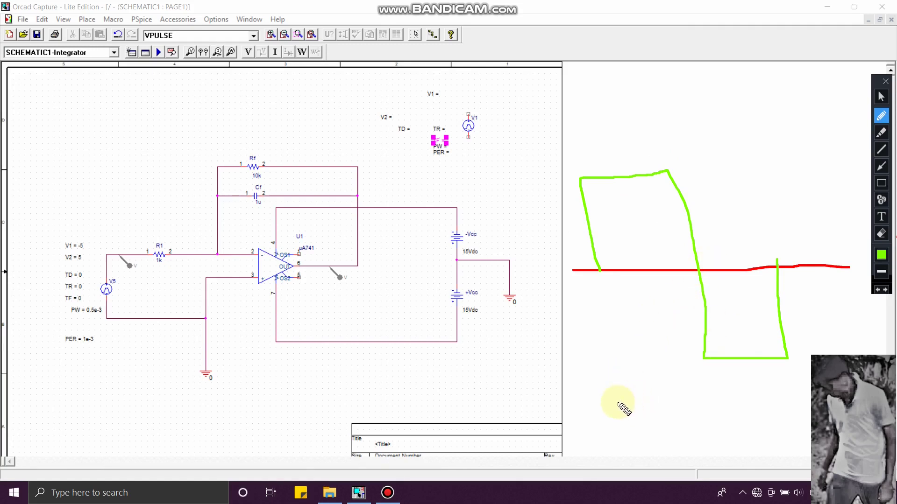
Mark the full period below the sketched square wave with a green dimension line labelled 1mS
{"action": "left_click_drag", "start_coordinate": [618, 402], "coordinate": [780, 397]}
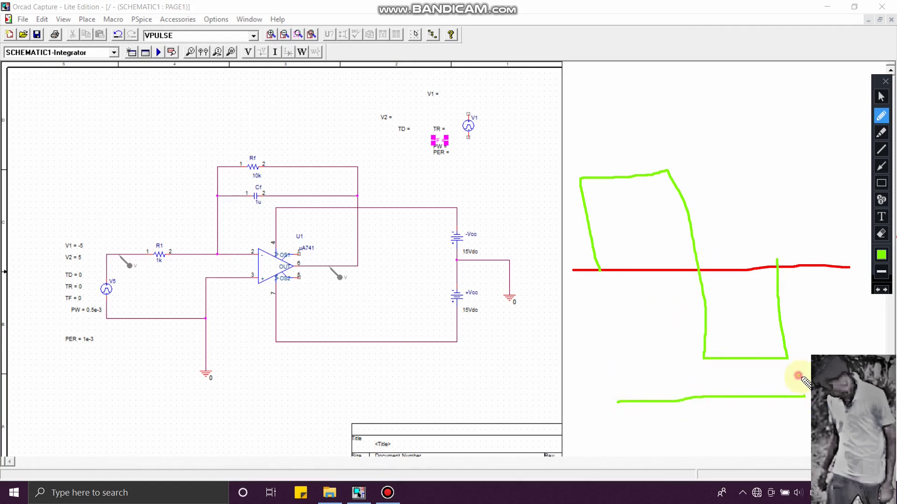
{"action": "left_click_drag", "start_coordinate": [612, 386], "coordinate": [612, 423]}
{"action": "mouse_move", "coordinate": [680, 424]}
{"action": "left_mouse_down"}
{"action": "mouse_move", "coordinate": [681, 439]}
{"action": "mouse_move", "coordinate": [749, 430]}
{"action": "left_mouse_up"}
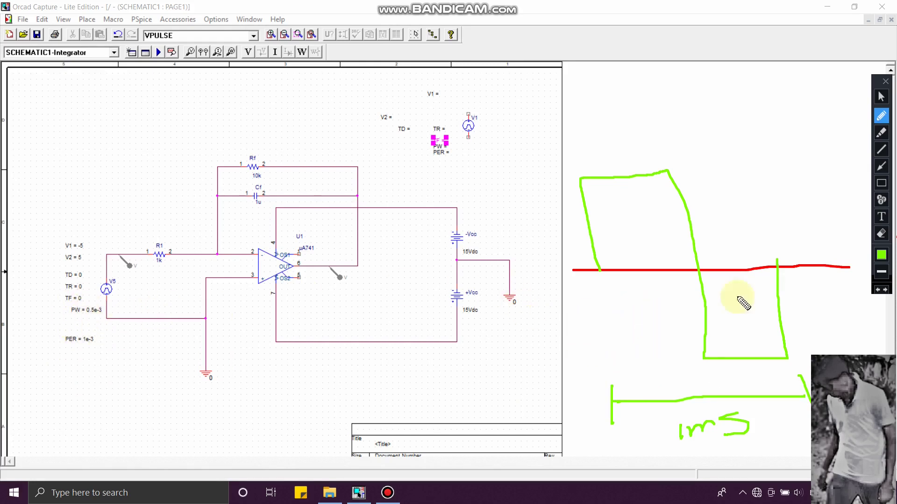
Mark the pulse width under the positive half of the sketched wave with a brown dimension line labelled 0.5
{"action": "left_click", "coordinate": [881, 255]}
{"action": "left_click", "coordinate": [766, 150]}
{"action": "left_click", "coordinate": [776, 267]}
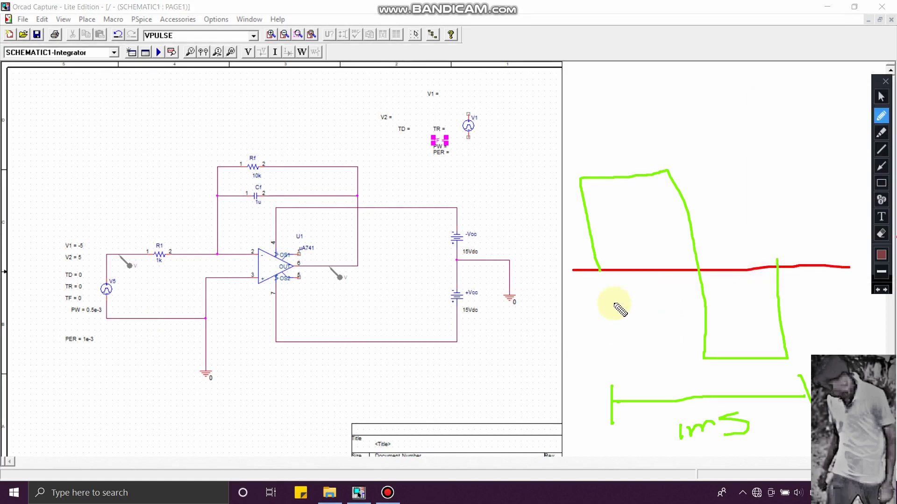
{"action": "left_click_drag", "start_coordinate": [610, 306], "coordinate": [704, 308]}
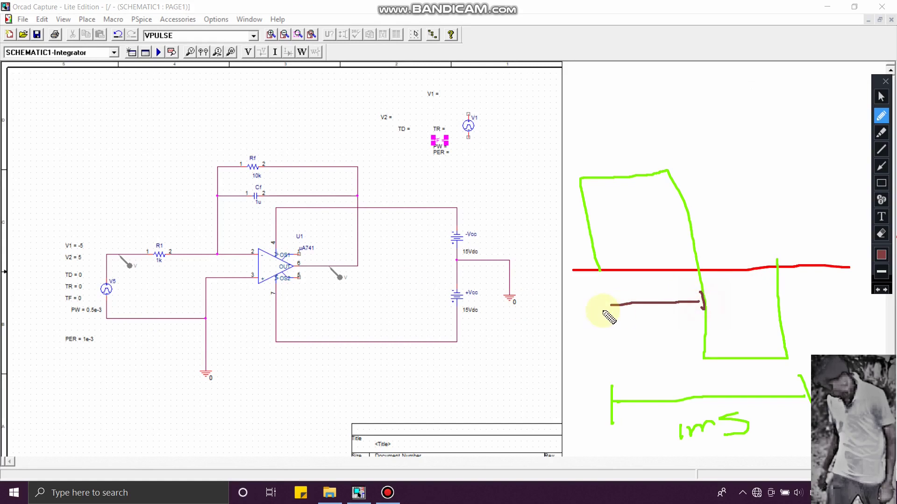
{"action": "left_click_drag", "start_coordinate": [611, 292], "coordinate": [612, 313]}
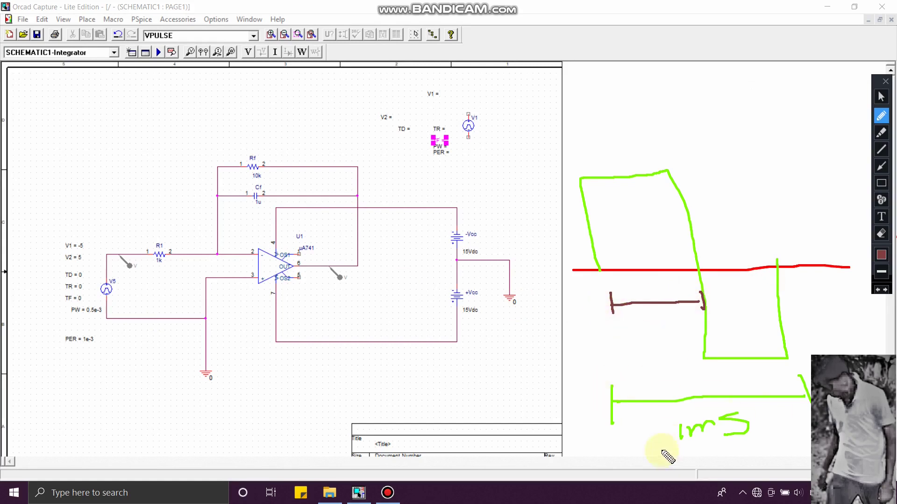
{"action": "left_click_drag", "start_coordinate": [636, 323], "coordinate": [635, 320]}
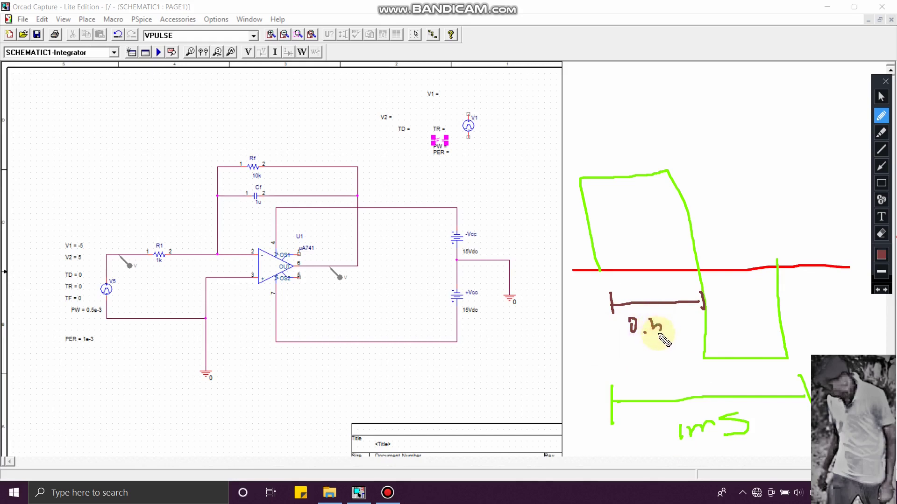
{"action": "mouse_move", "coordinate": [625, 323]}
{"action": "left_mouse_down"}
{"action": "mouse_move", "coordinate": [663, 358]}
{"action": "mouse_move", "coordinate": [686, 313]}
{"action": "left_mouse_up"}
{"action": "left_click_drag", "start_coordinate": [610, 304], "coordinate": [608, 322]}
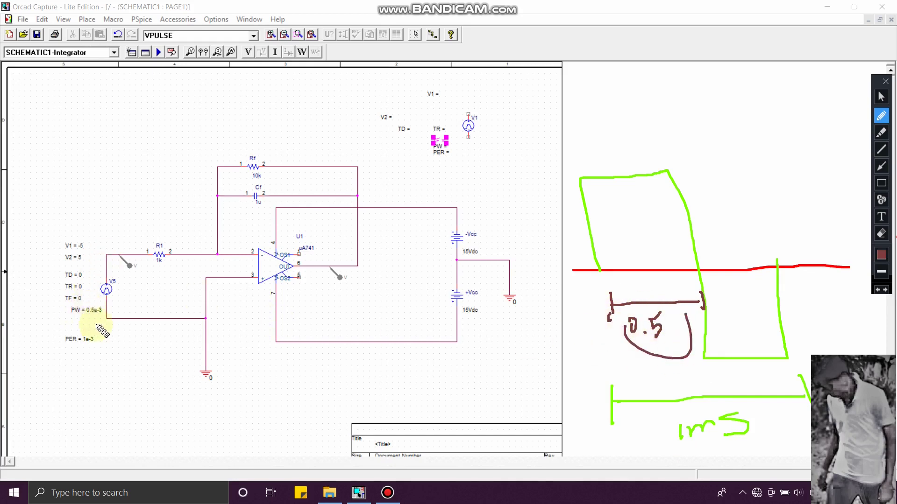
Erase the waveform sketch beside the schematic and delete the unconnected pulse source with all its parameter labels
{"action": "left_click", "coordinate": [880, 234]}
{"action": "mouse_move", "coordinate": [537, 155]}
{"action": "left_mouse_down"}
{"action": "mouse_move", "coordinate": [773, 336]}
{"action": "mouse_move", "coordinate": [895, 451]}
{"action": "left_mouse_up"}
{"action": "left_click", "coordinate": [875, 101]}
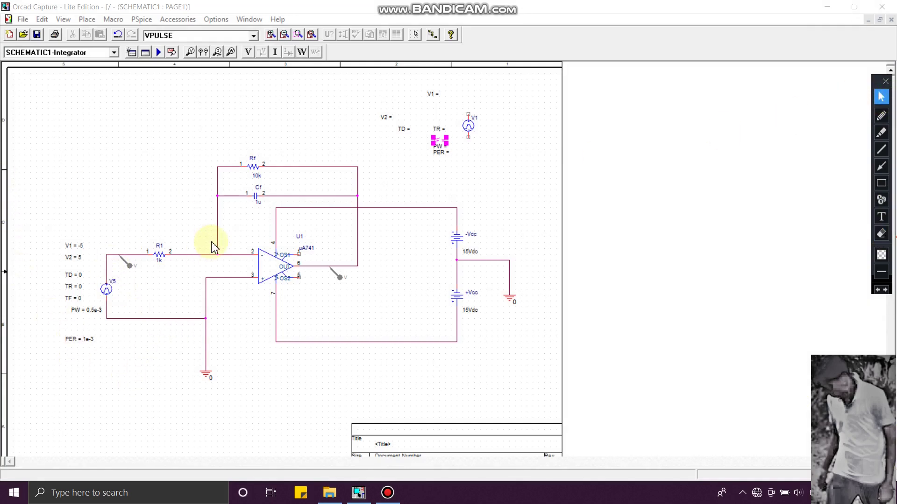
{"action": "left_click_drag", "start_coordinate": [370, 80], "coordinate": [526, 165]}
{"action": "key", "text": "Delete"}
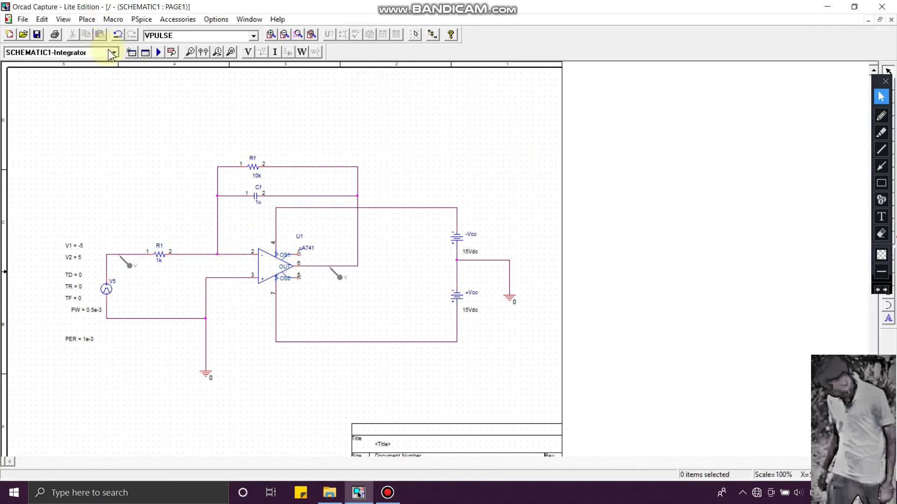
Review the transient analysis settings of the Integrator simulation profile, accept them and run the PSpice simulation
{"action": "left_click", "coordinate": [140, 19]}
{"action": "left_click", "coordinate": [144, 47]}
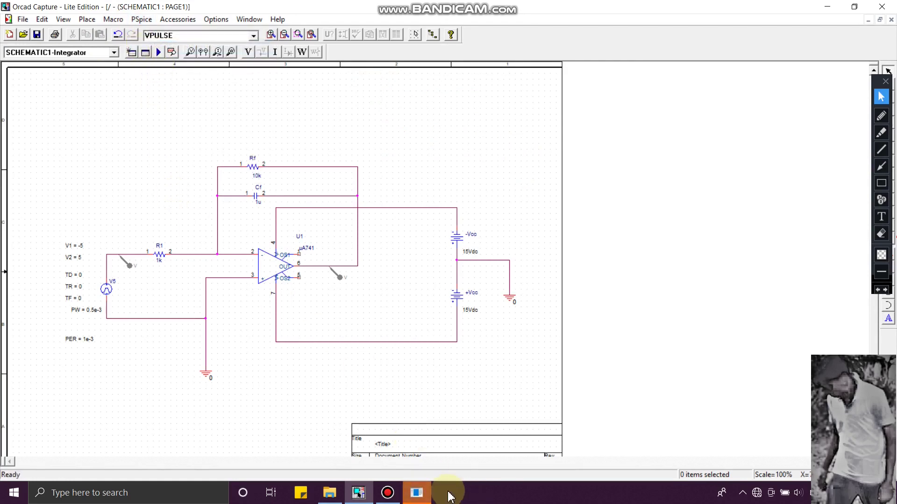
{"action": "left_click", "coordinate": [416, 493]}
{"action": "left_click_drag", "start_coordinate": [435, 136], "coordinate": [569, 137]}
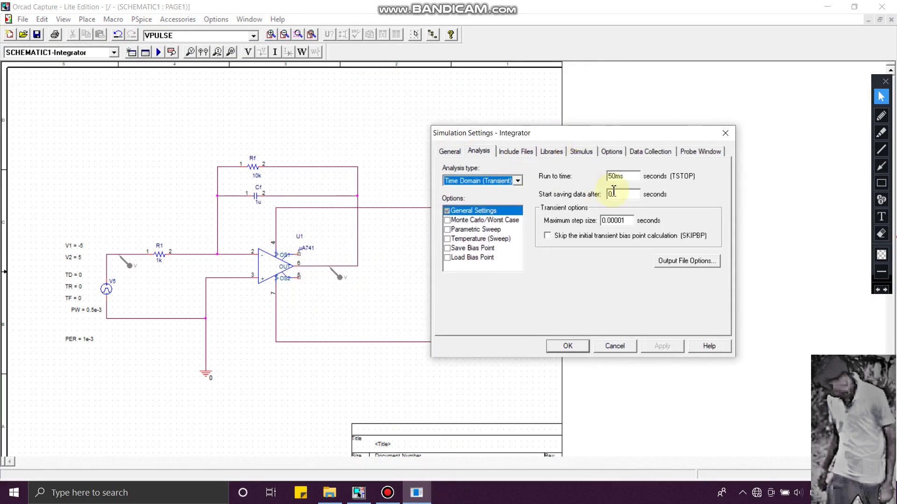
{"action": "left_click", "coordinate": [627, 177]}
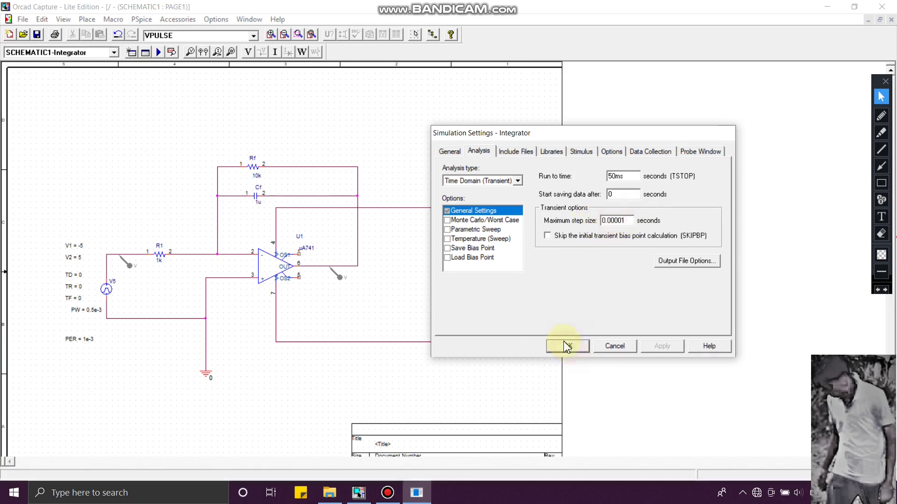
{"action": "left_click", "coordinate": [568, 346]}
{"action": "left_click", "coordinate": [159, 52]}
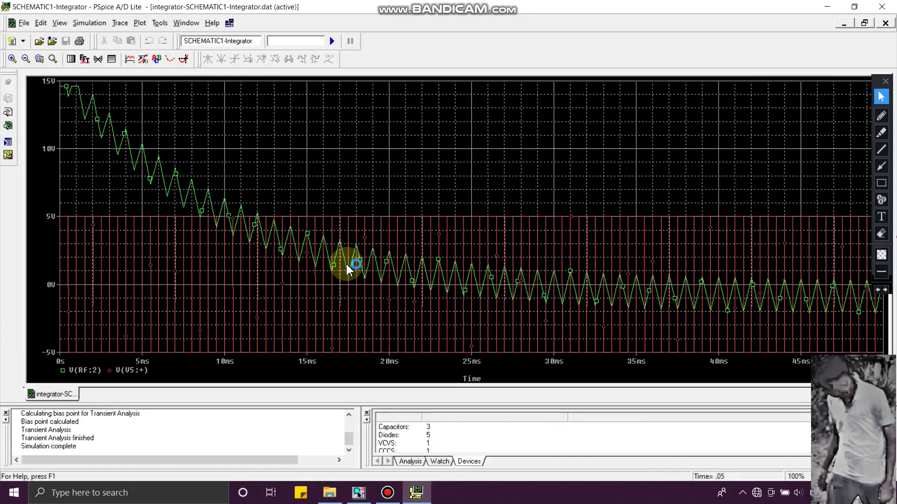
Change the red input trace V(V5:+) to plot V(R1:1)
{"action": "left_click", "coordinate": [133, 371]}
{"action": "double_click", "coordinate": [132, 371]}
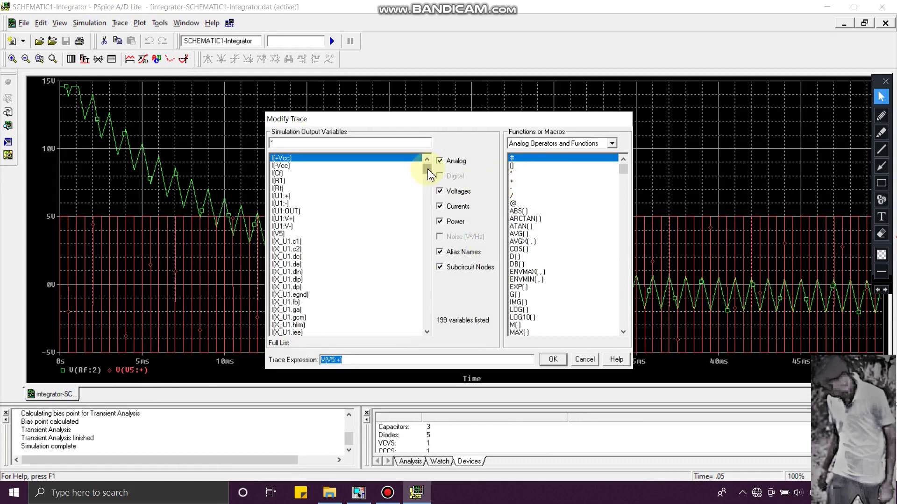
{"action": "left_click_drag", "start_coordinate": [426, 167], "coordinate": [428, 217]}
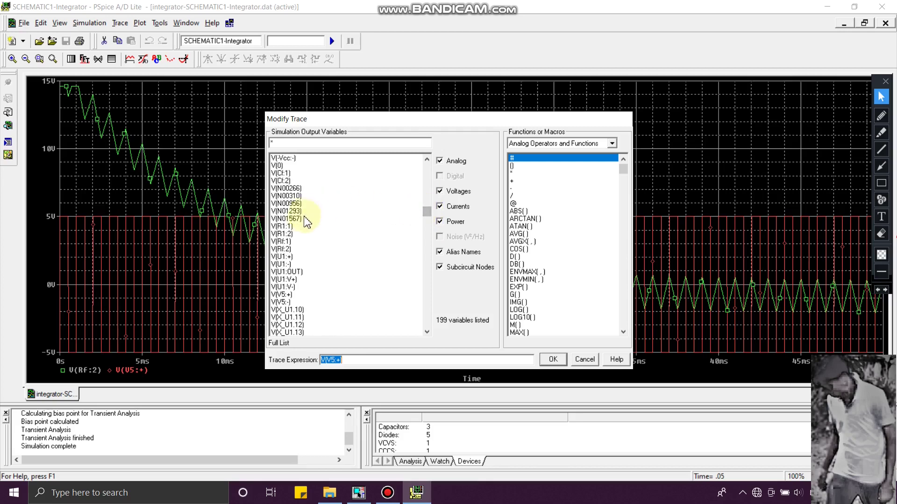
{"action": "left_click", "coordinate": [301, 228]}
{"action": "left_click", "coordinate": [141, 372]}
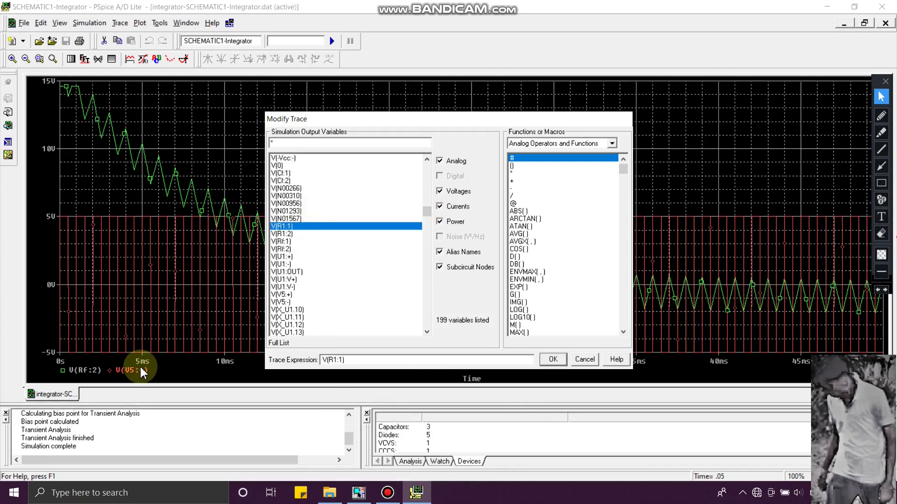
{"action": "left_click", "coordinate": [344, 360]}
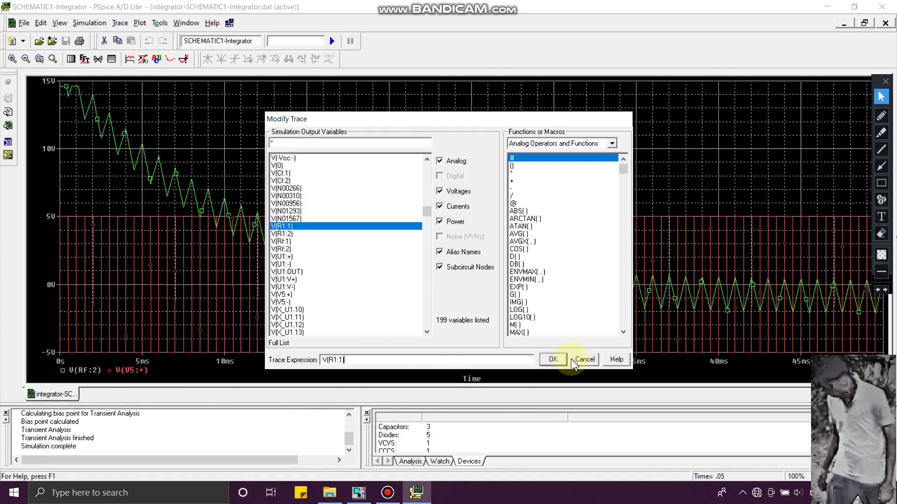
{"action": "left_click", "coordinate": [554, 360]}
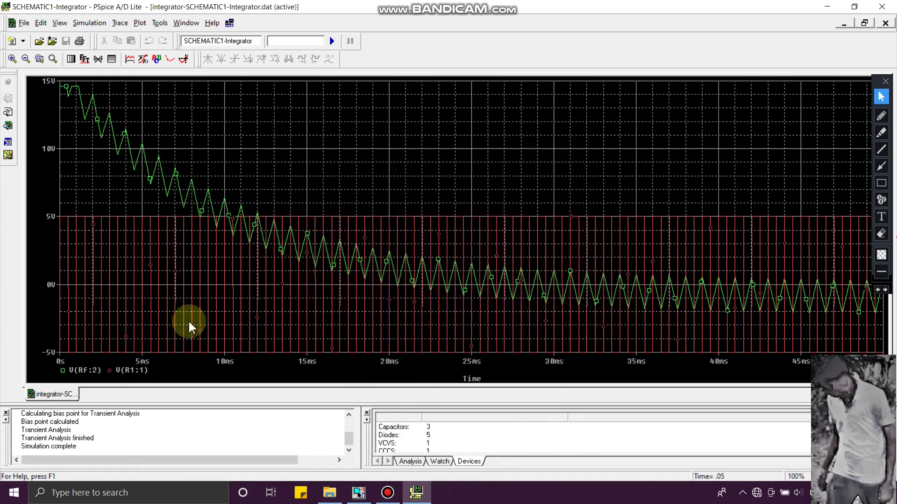
Change the green output trace V(Rf:2) to plot V(Cf:2)
{"action": "double_click", "coordinate": [95, 371]}
{"action": "left_click_drag", "start_coordinate": [427, 175], "coordinate": [434, 211]}
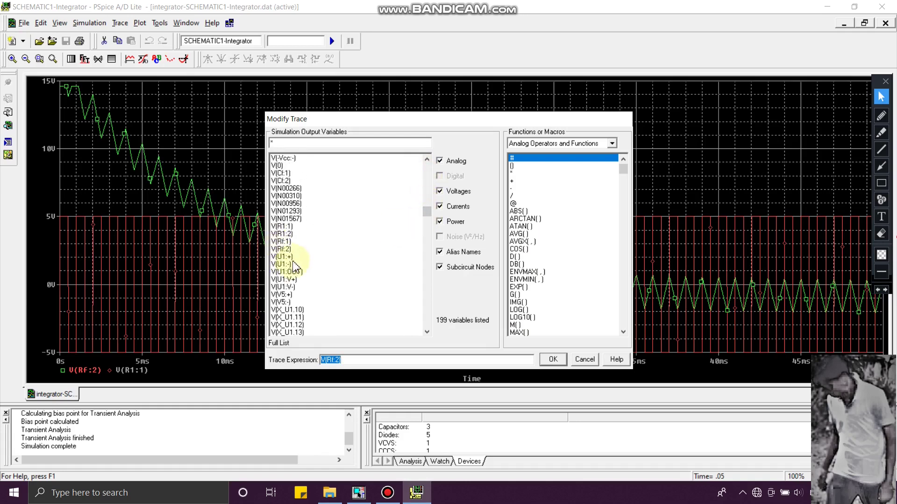
{"action": "left_click", "coordinate": [310, 180]}
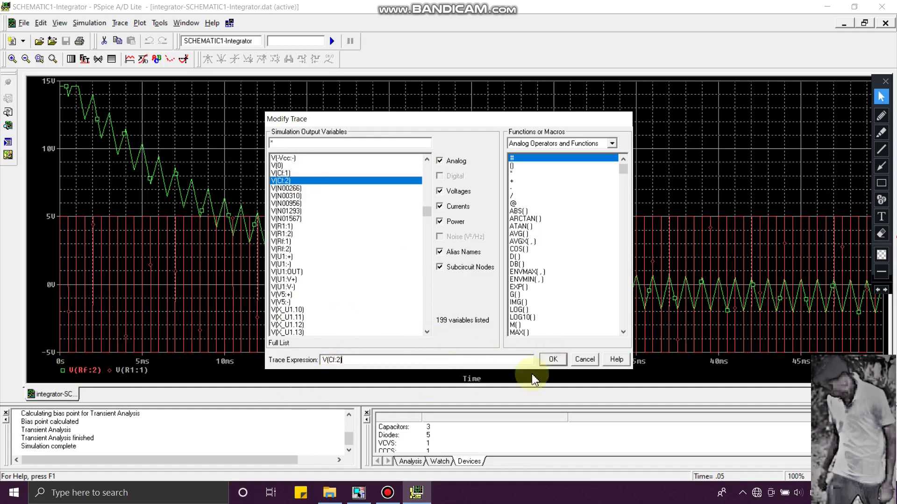
{"action": "left_click", "coordinate": [550, 359]}
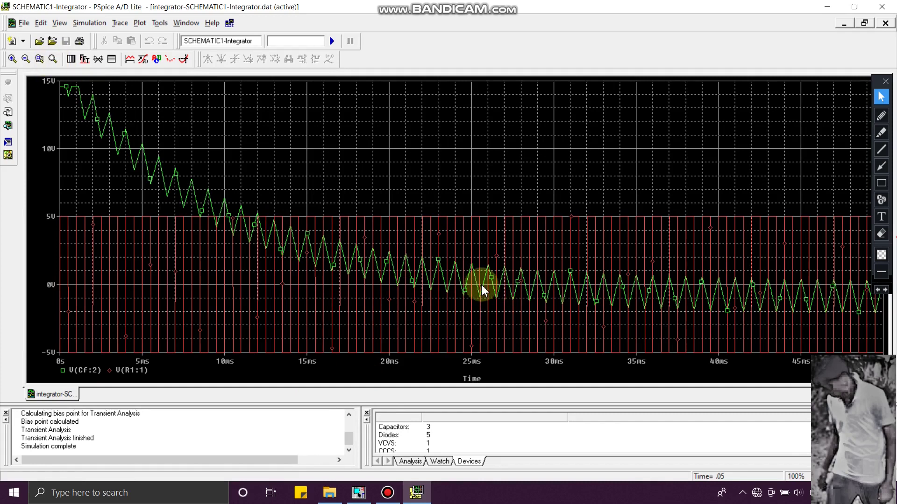
Zoom the plot to about 30 to 37 ms and set a user-defined Y axis range of 7 V to 8 V
{"action": "left_click", "coordinate": [46, 62]}
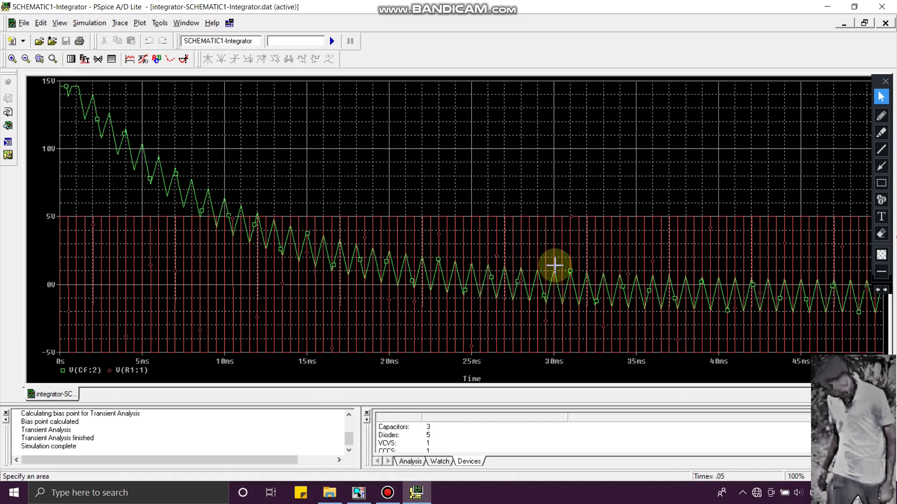
{"action": "left_click_drag", "start_coordinate": [553, 258], "coordinate": [669, 325]}
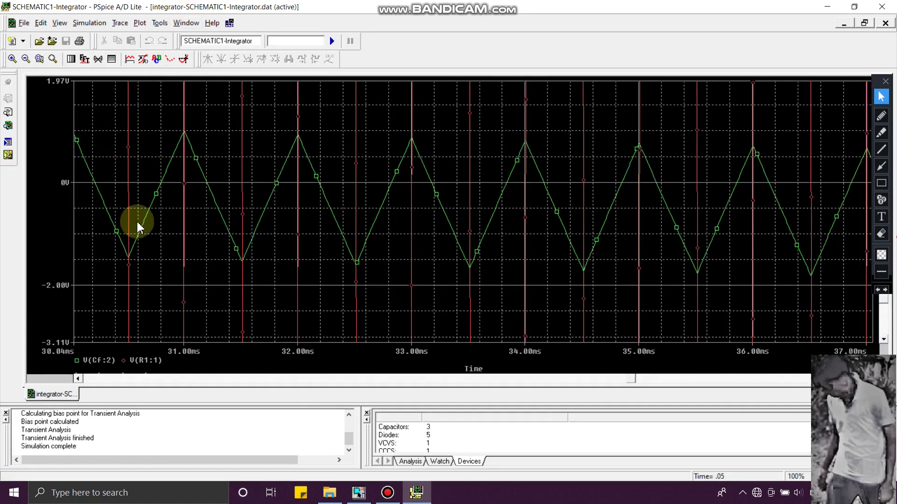
{"action": "left_click", "coordinate": [146, 28]}
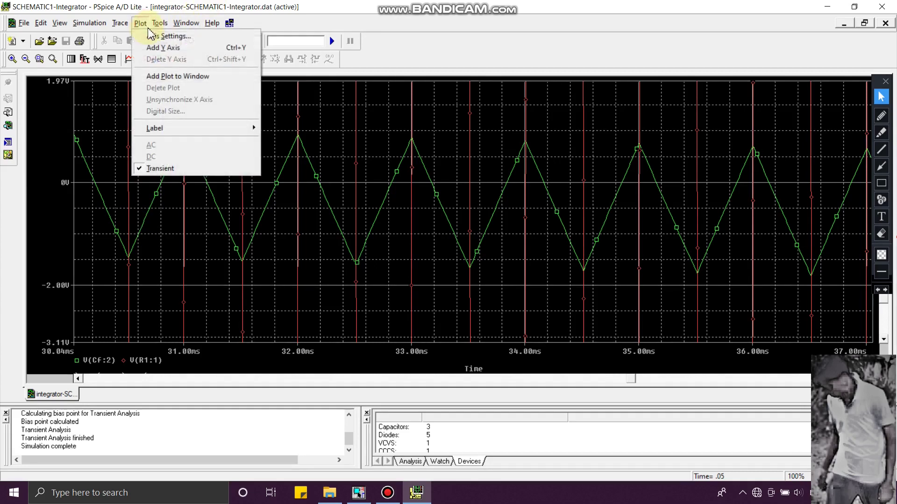
{"action": "left_click", "coordinate": [152, 34]}
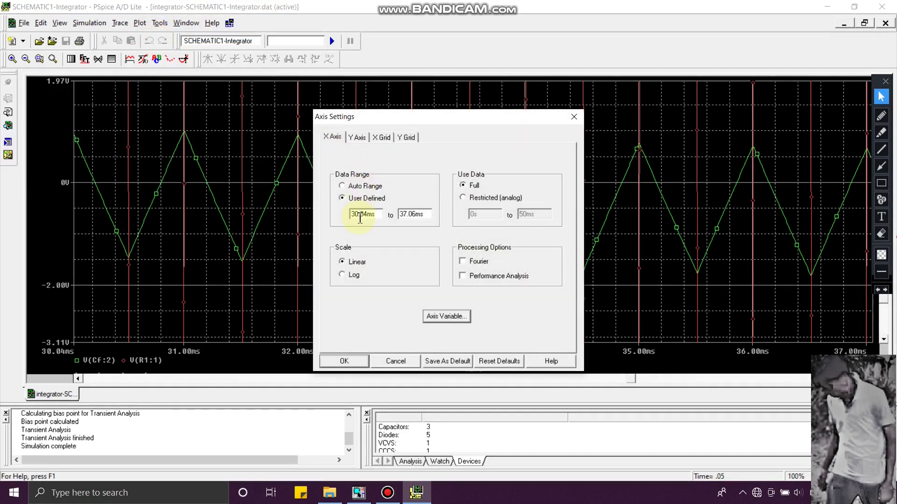
{"action": "left_click", "coordinate": [357, 137]}
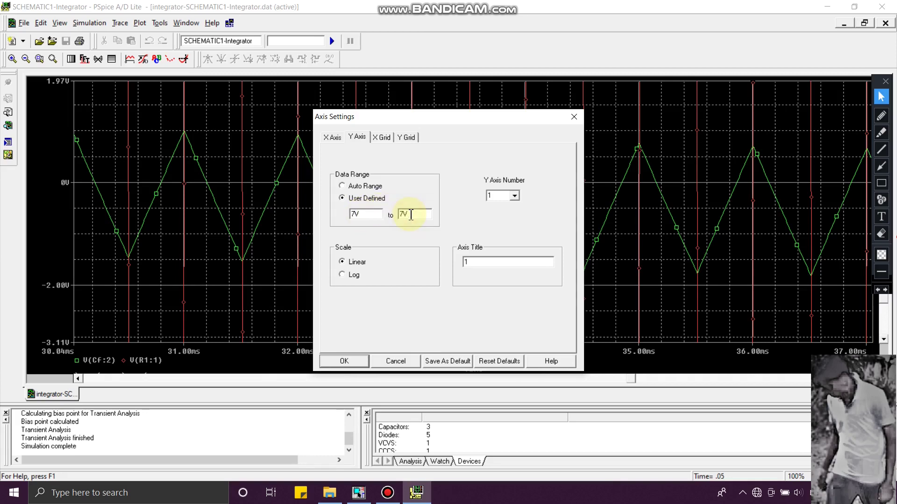
{"action": "left_click", "coordinate": [351, 363]}
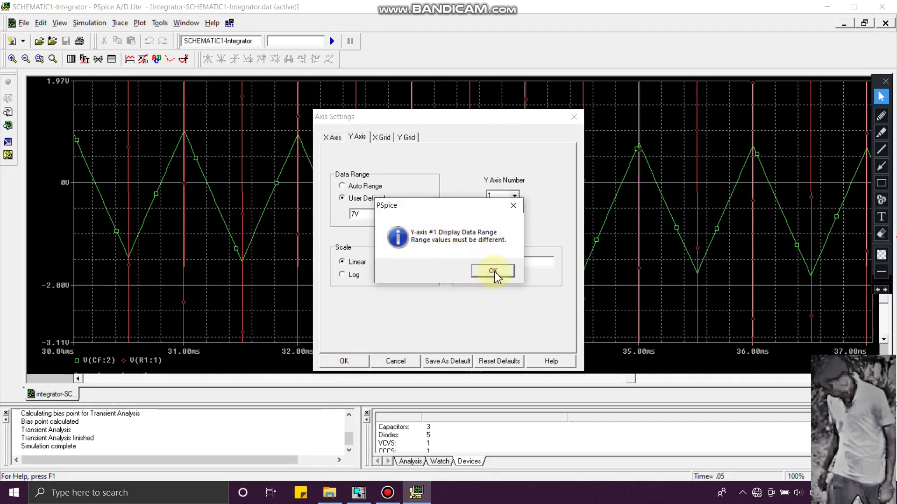
{"action": "left_click", "coordinate": [514, 207]}
{"action": "left_click", "coordinate": [405, 214]}
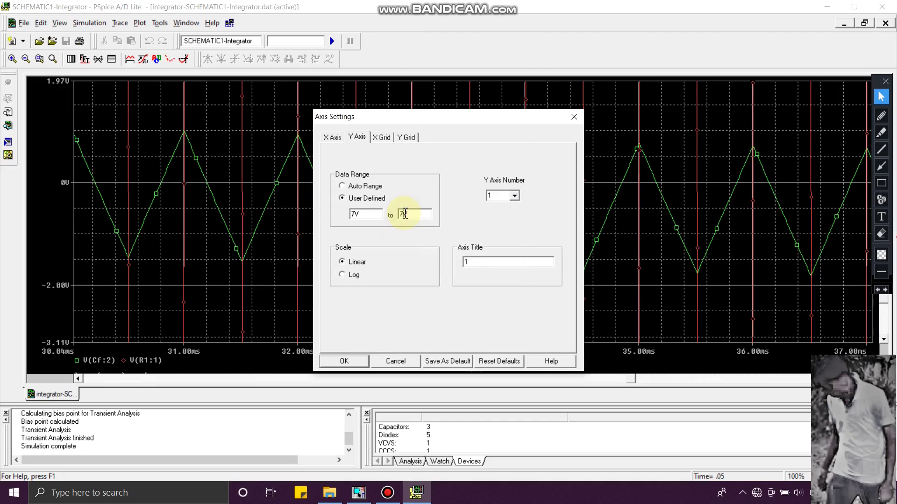
{"action": "type", "text": "8"}
{"action": "left_click", "coordinate": [354, 366]}
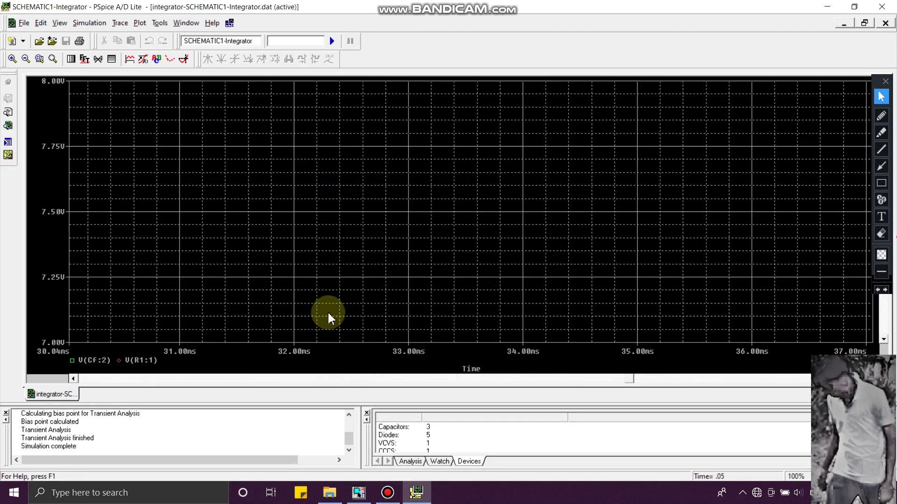
Set the lower limit of the Y axis data range to -7 V
{"action": "left_click", "coordinate": [140, 23]}
{"action": "left_click", "coordinate": [160, 34]}
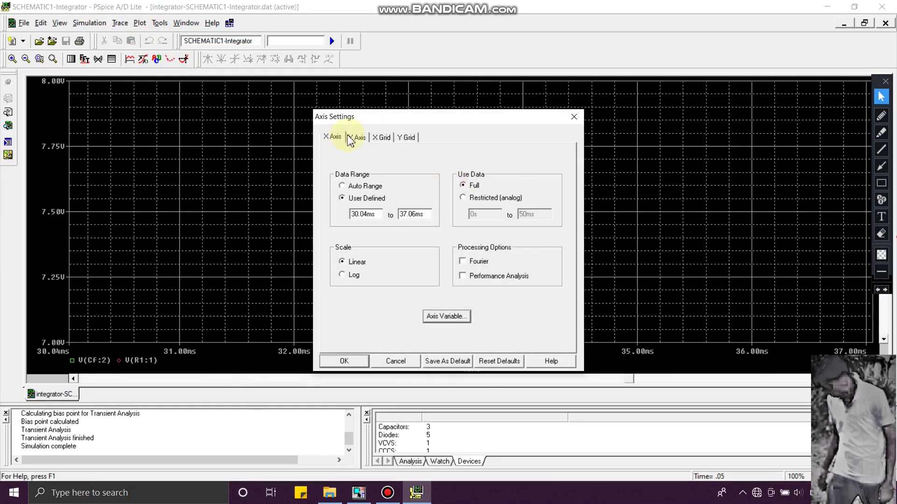
{"action": "left_click", "coordinate": [355, 137]}
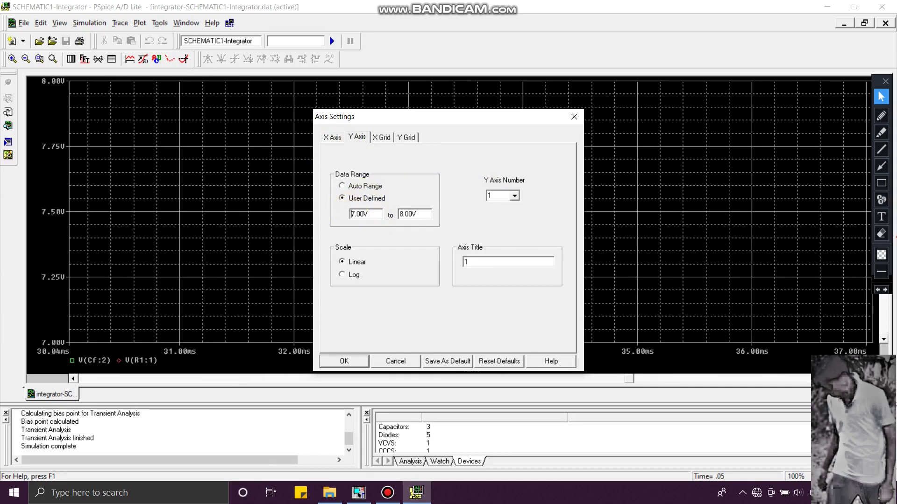
{"action": "type", "text": "-"}
{"action": "left_click", "coordinate": [343, 361]}
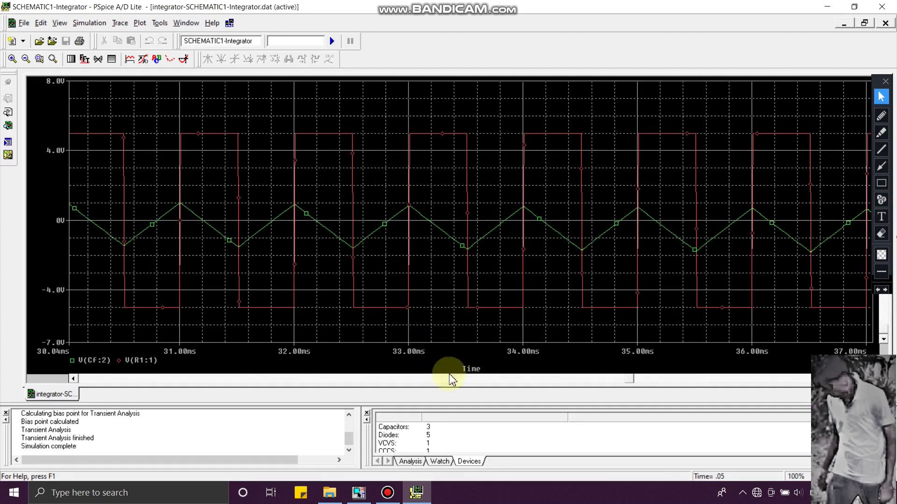
Set the red V(R1:1) trace in the PSpice plot to the thickest line width
{"action": "left_click", "coordinate": [358, 493]}
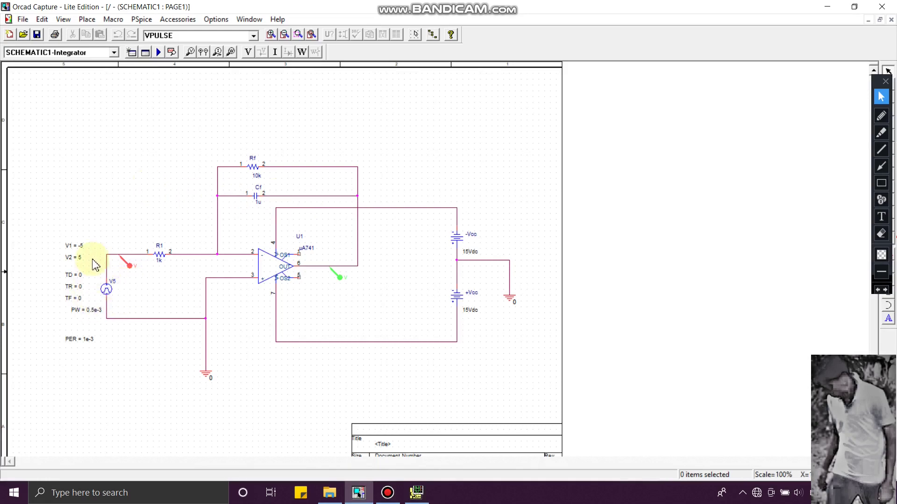
{"action": "left_click", "coordinate": [416, 493]}
{"action": "left_click", "coordinate": [124, 139]}
{"action": "right_click", "coordinate": [124, 139]}
{"action": "left_click", "coordinate": [150, 157]}
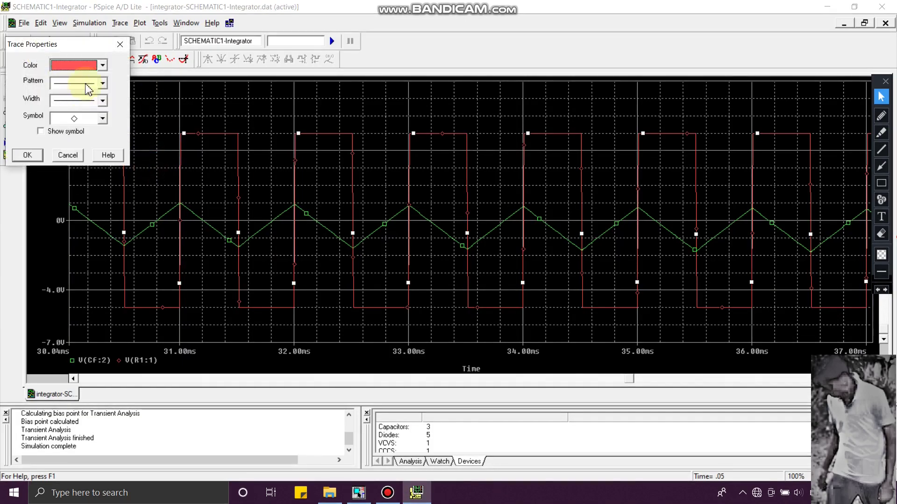
{"action": "left_click", "coordinate": [92, 107]}
{"action": "left_click", "coordinate": [86, 163]}
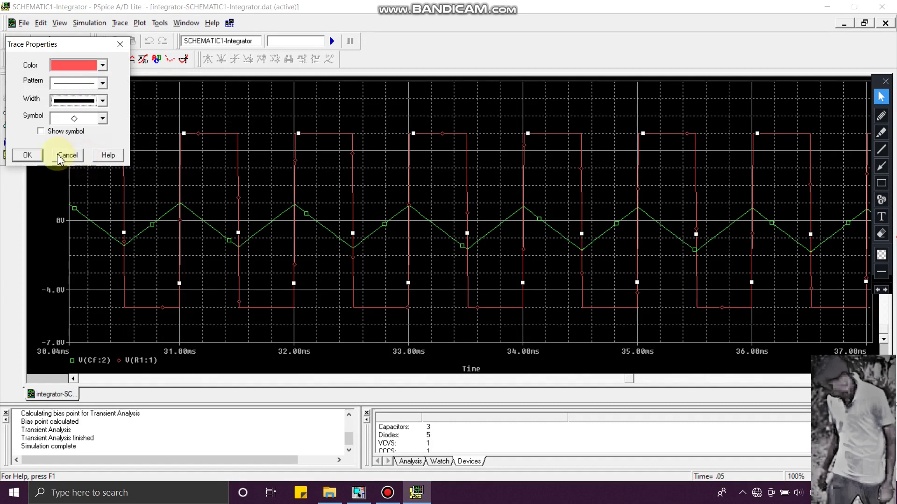
{"action": "left_click", "coordinate": [29, 155]}
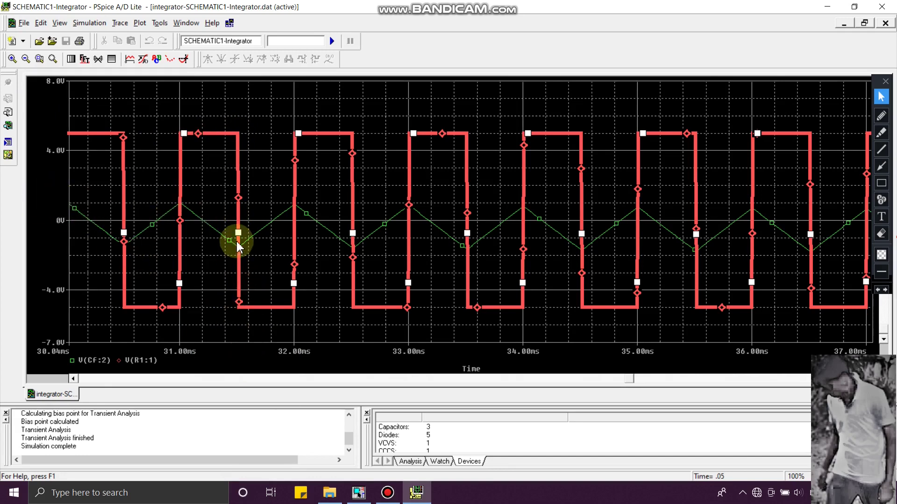
Switch to OrCAD Capture and handwrite "Vo =" with the annotation Pen beside the op-amp circuit's supply sources
{"action": "left_click", "coordinate": [358, 493]}
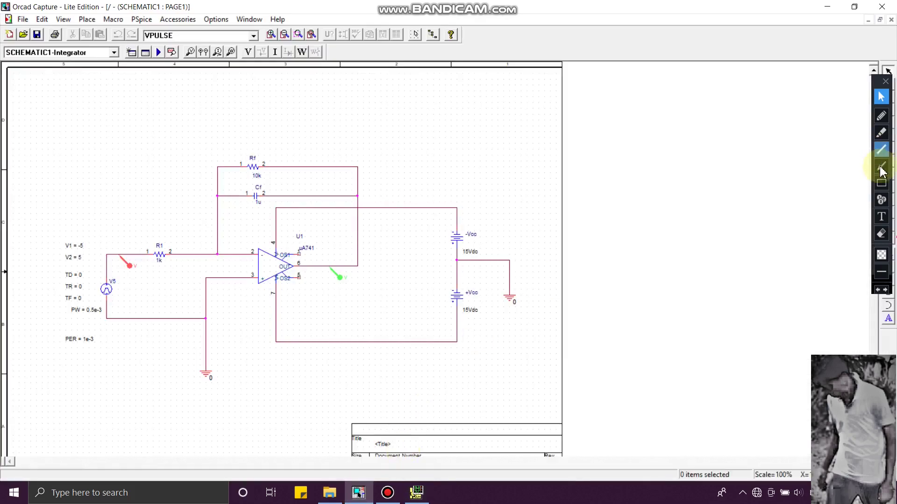
{"action": "left_click", "coordinate": [882, 234]}
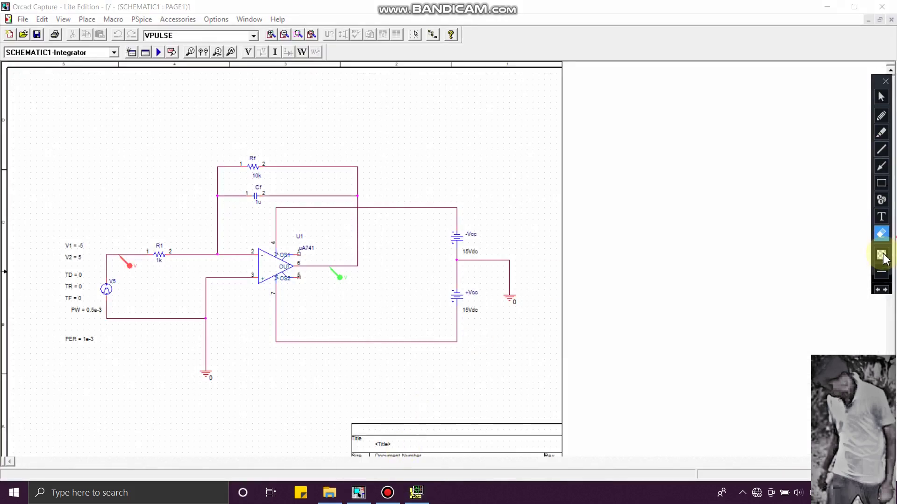
{"action": "left_click", "coordinate": [885, 120]}
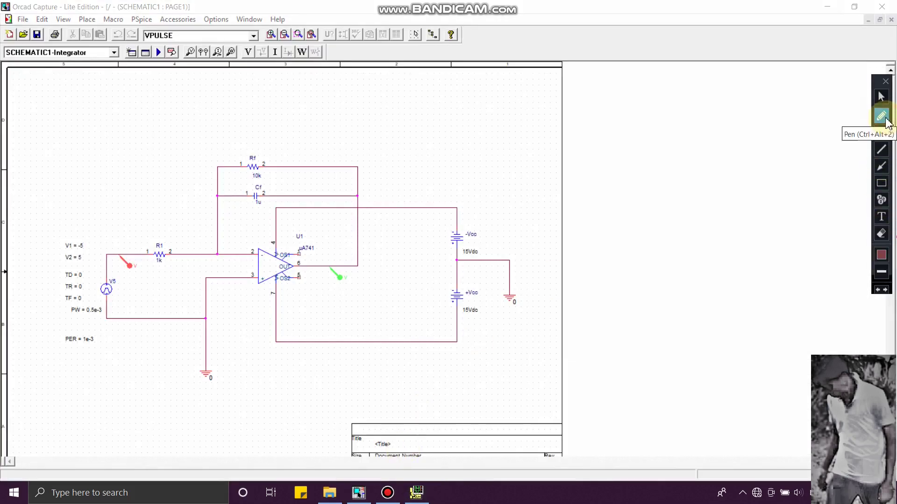
{"action": "mouse_move", "coordinate": [509, 220]}
{"action": "left_mouse_down"}
{"action": "mouse_move", "coordinate": [522, 245]}
{"action": "mouse_move", "coordinate": [530, 190]}
{"action": "left_mouse_up"}
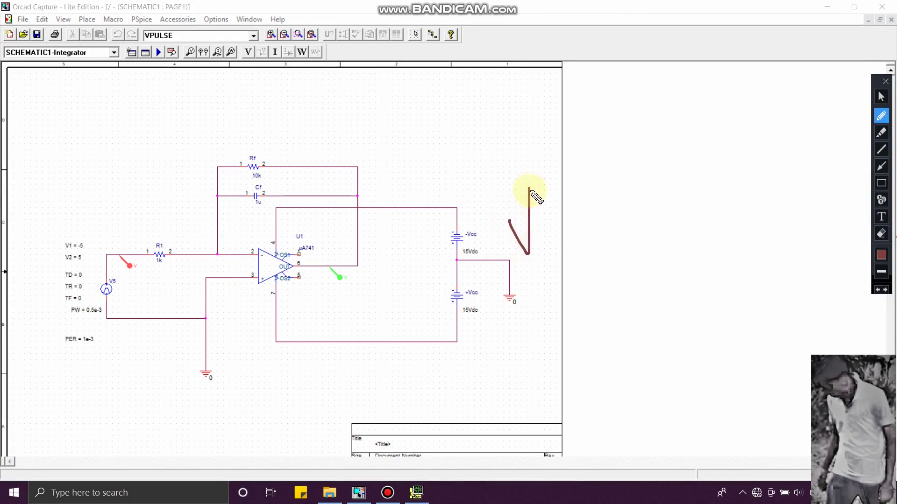
{"action": "left_click_drag", "start_coordinate": [545, 242], "coordinate": [550, 256]}
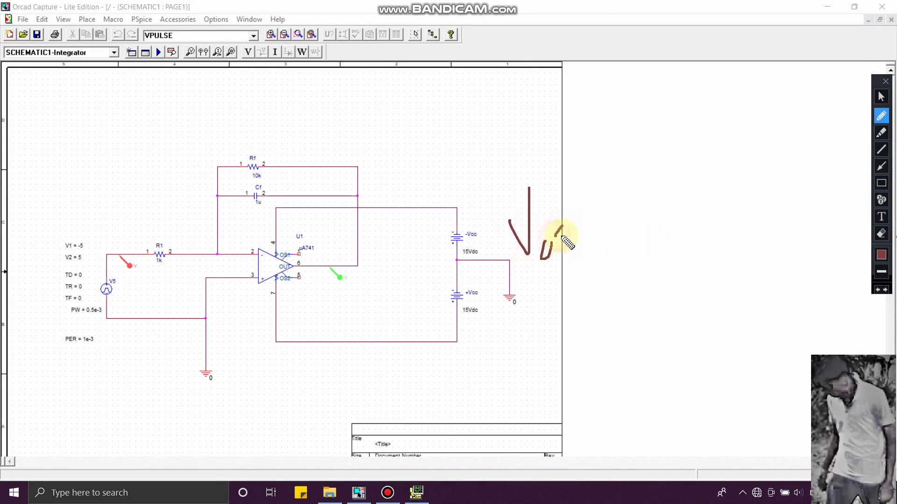
Handwrite the factor -1/(R1 Cf) after "Vo =" in the integrator formula
{"action": "left_click_drag", "start_coordinate": [597, 168], "coordinate": [603, 180]}
{"action": "left_click_drag", "start_coordinate": [586, 218], "coordinate": [667, 200]}
{"action": "left_click_drag", "start_coordinate": [561, 196], "coordinate": [580, 188]}
{"action": "left_click_drag", "start_coordinate": [591, 242], "coordinate": [598, 265]}
{"action": "mouse_move", "coordinate": [598, 254]}
{"action": "left_mouse_down"}
{"action": "mouse_move", "coordinate": [603, 242]}
{"action": "mouse_move", "coordinate": [616, 265]}
{"action": "left_mouse_up"}
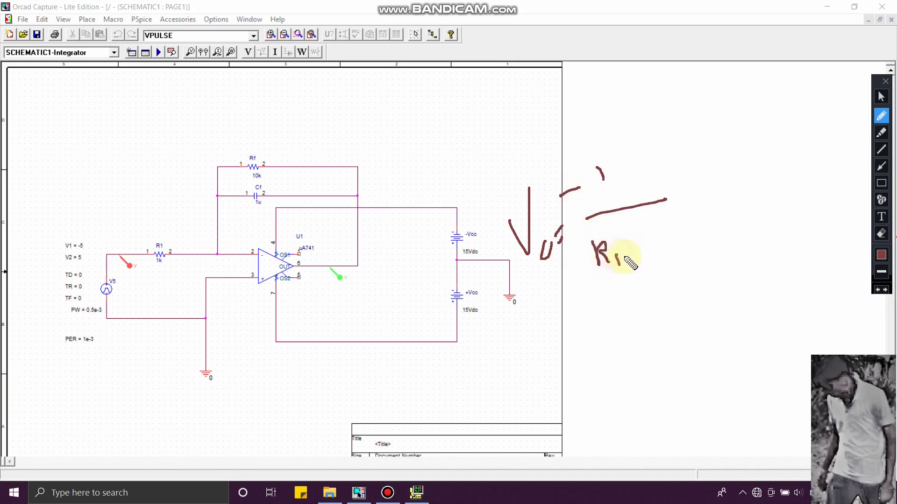
{"action": "mouse_move", "coordinate": [639, 235]}
{"action": "left_mouse_down"}
{"action": "mouse_move", "coordinate": [665, 285]}
{"action": "mouse_move", "coordinate": [669, 256]}
{"action": "left_mouse_up"}
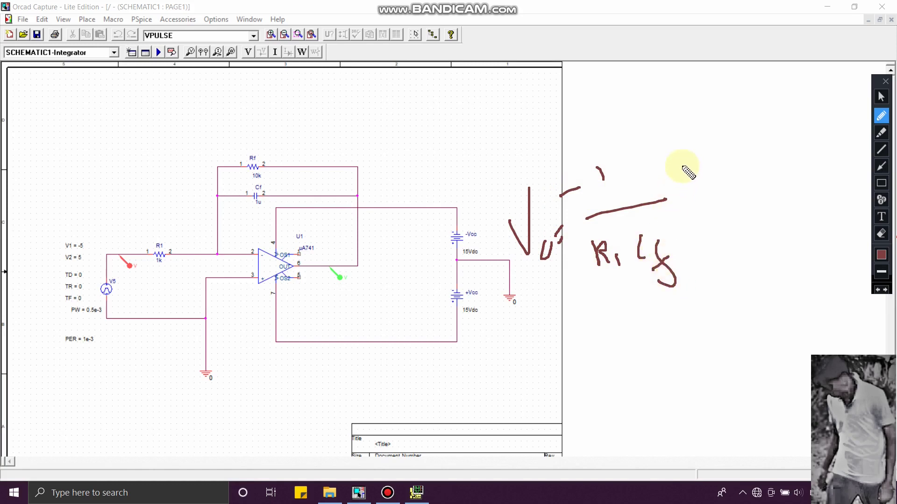
Complete the handwritten formula with the integral of Vi dt from 0 to t
{"action": "mouse_move", "coordinate": [681, 158]}
{"action": "left_mouse_down"}
{"action": "mouse_move", "coordinate": [703, 243]}
{"action": "mouse_move", "coordinate": [718, 264]}
{"action": "left_mouse_up"}
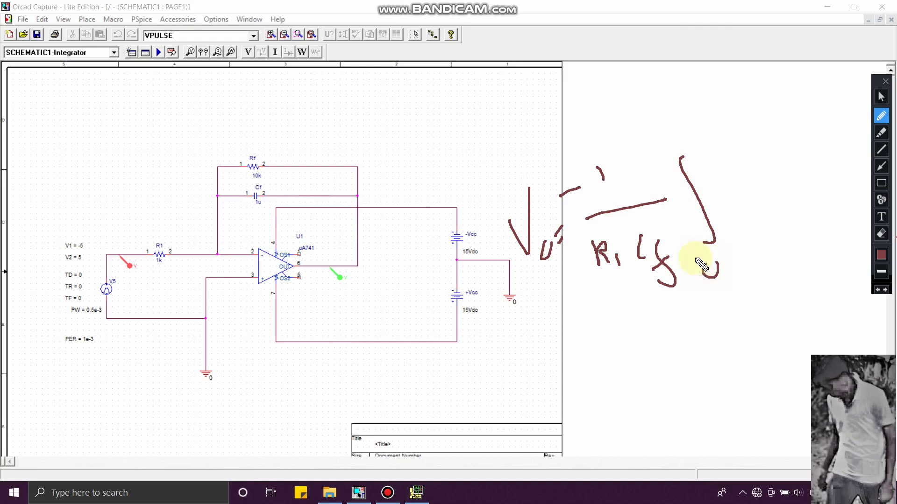
{"action": "mouse_move", "coordinate": [678, 119]}
{"action": "left_mouse_down"}
{"action": "mouse_move", "coordinate": [696, 128]}
{"action": "mouse_move", "coordinate": [700, 116]}
{"action": "left_mouse_up"}
{"action": "mouse_move", "coordinate": [703, 183]}
{"action": "left_mouse_down"}
{"action": "mouse_move", "coordinate": [711, 191]}
{"action": "mouse_move", "coordinate": [725, 182]}
{"action": "mouse_move", "coordinate": [745, 213]}
{"action": "left_mouse_up"}
{"action": "mouse_move", "coordinate": [774, 171]}
{"action": "left_mouse_down"}
{"action": "mouse_move", "coordinate": [783, 187]}
{"action": "mouse_move", "coordinate": [805, 179]}
{"action": "left_mouse_up"}
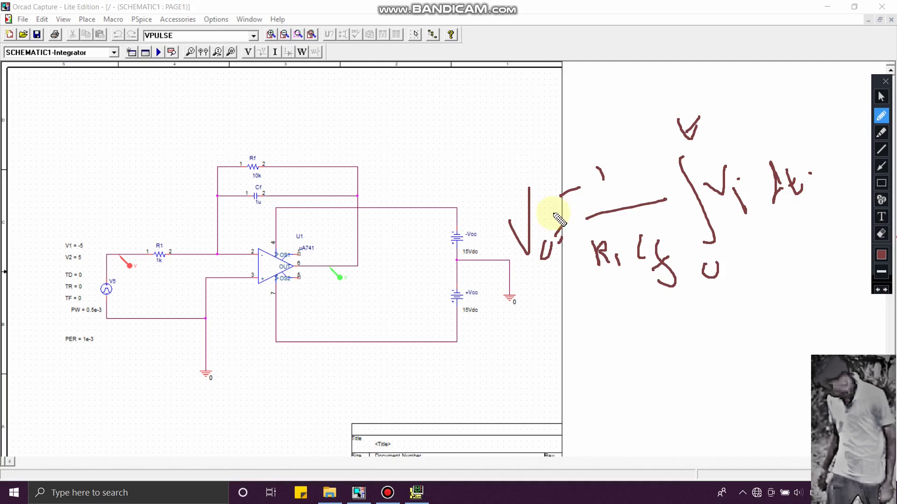
Erase the handwritten integrator formula, restore the normal pointer and switch back to the PSpice plot
{"action": "left_click", "coordinate": [881, 234]}
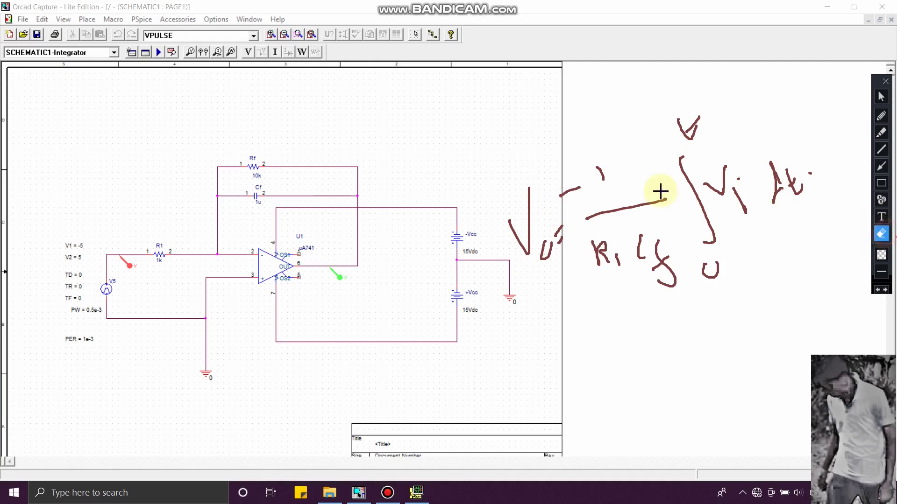
{"action": "mouse_move", "coordinate": [429, 106]}
{"action": "left_mouse_down"}
{"action": "mouse_move", "coordinate": [843, 276]}
{"action": "mouse_move", "coordinate": [595, 164]}
{"action": "mouse_move", "coordinate": [570, 134]}
{"action": "left_mouse_up"}
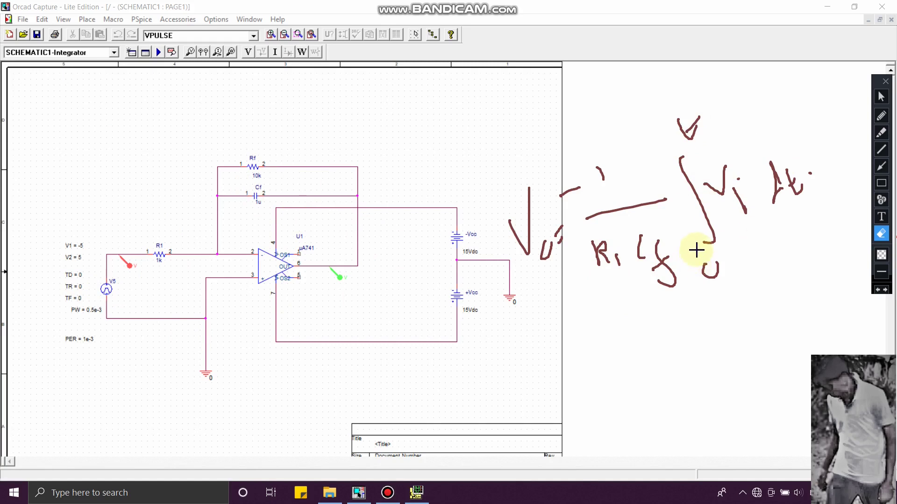
{"action": "left_click_drag", "start_coordinate": [468, 107], "coordinate": [880, 304]}
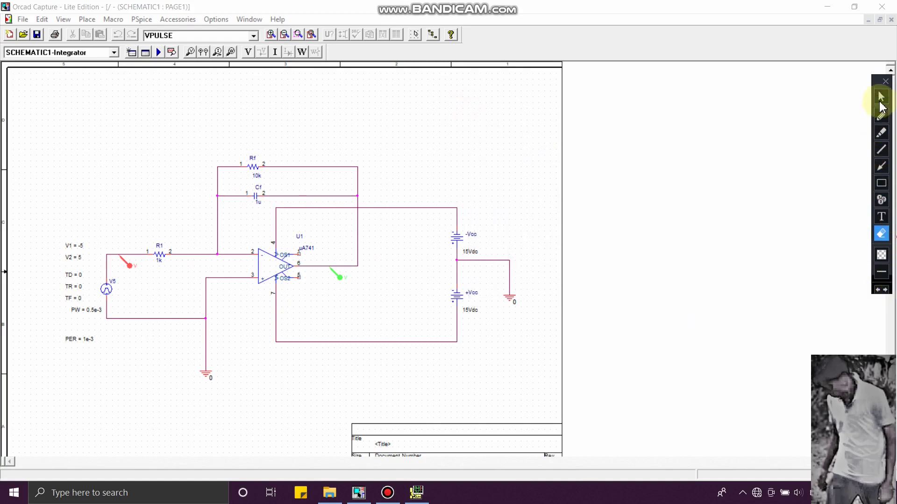
{"action": "left_click", "coordinate": [880, 98]}
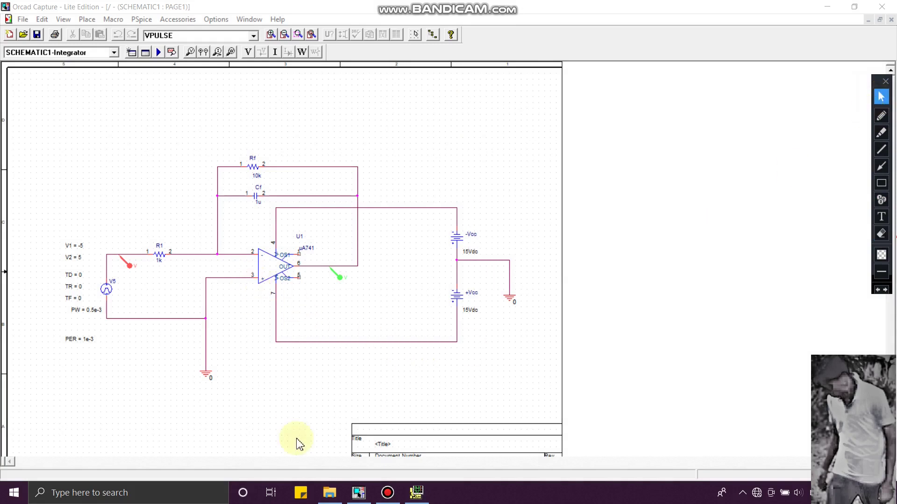
{"action": "left_click", "coordinate": [416, 494]}
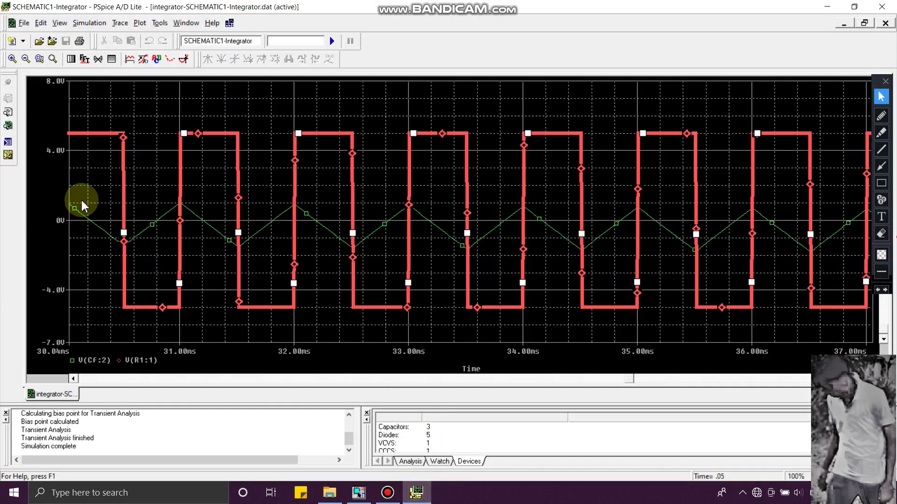